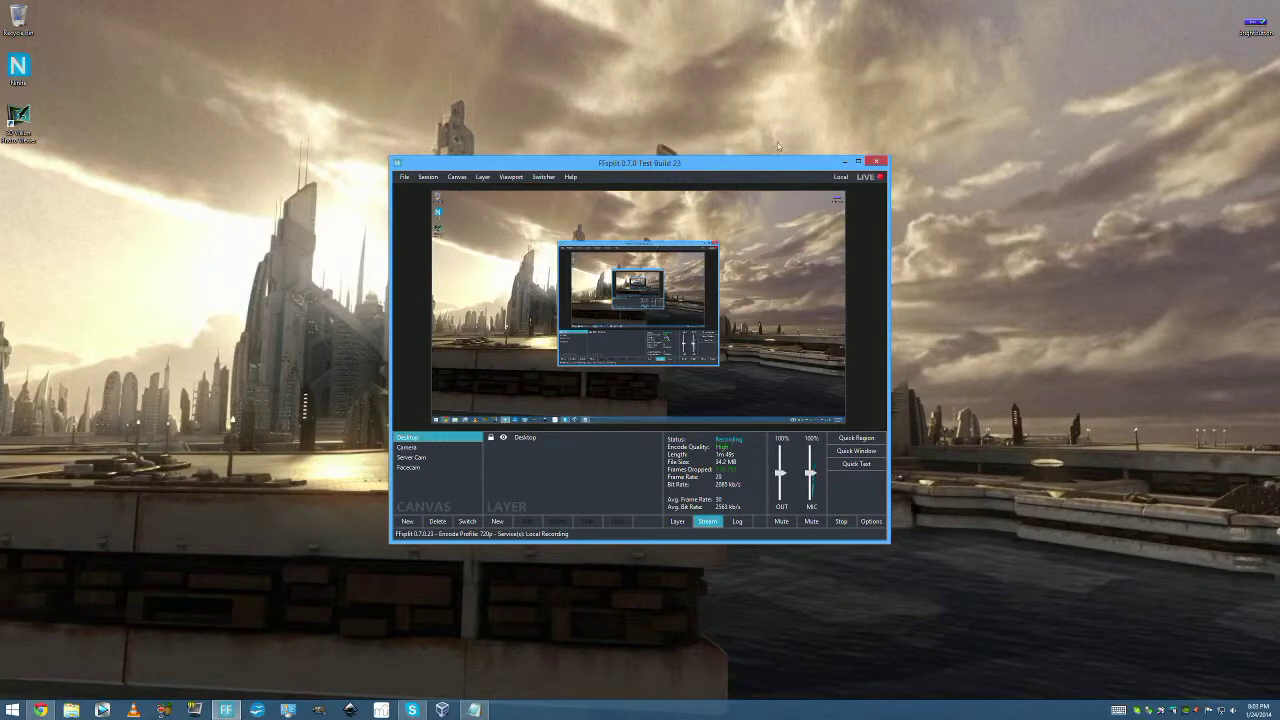
# Minimize the FFsplit recorder window to reveal the desktop
pyautogui.click(843, 161)
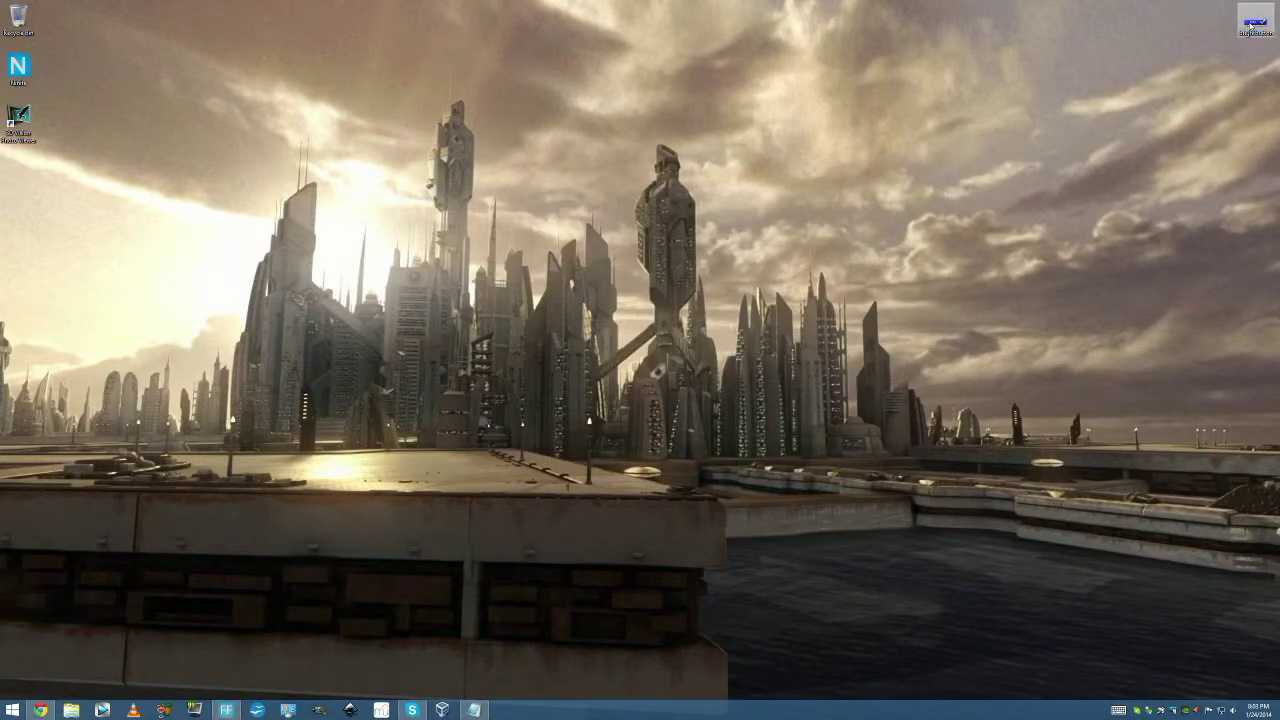
# Open brightbutton in Windows Photo Viewer and zoom in and out on the blue pay button
pyautogui.doubleClick(1254, 22)
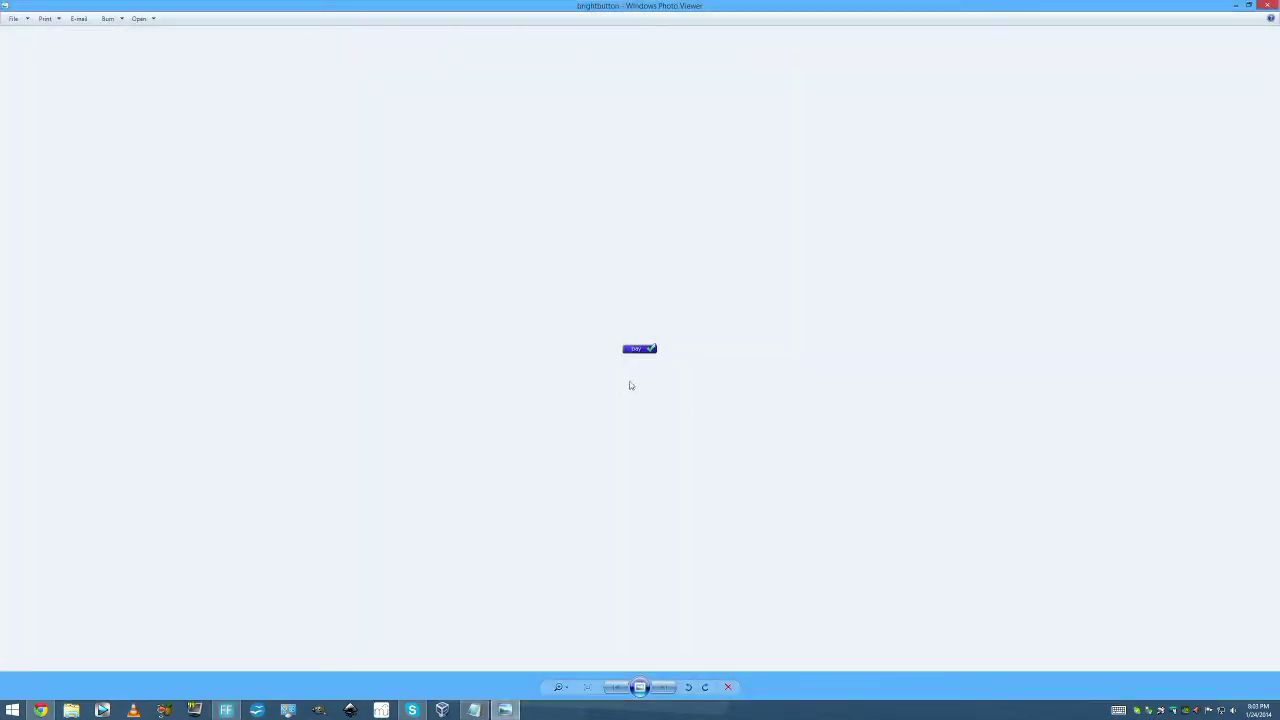
pyautogui.scroll(3, 639, 369)
pyautogui.scroll(-2, 638, 369)
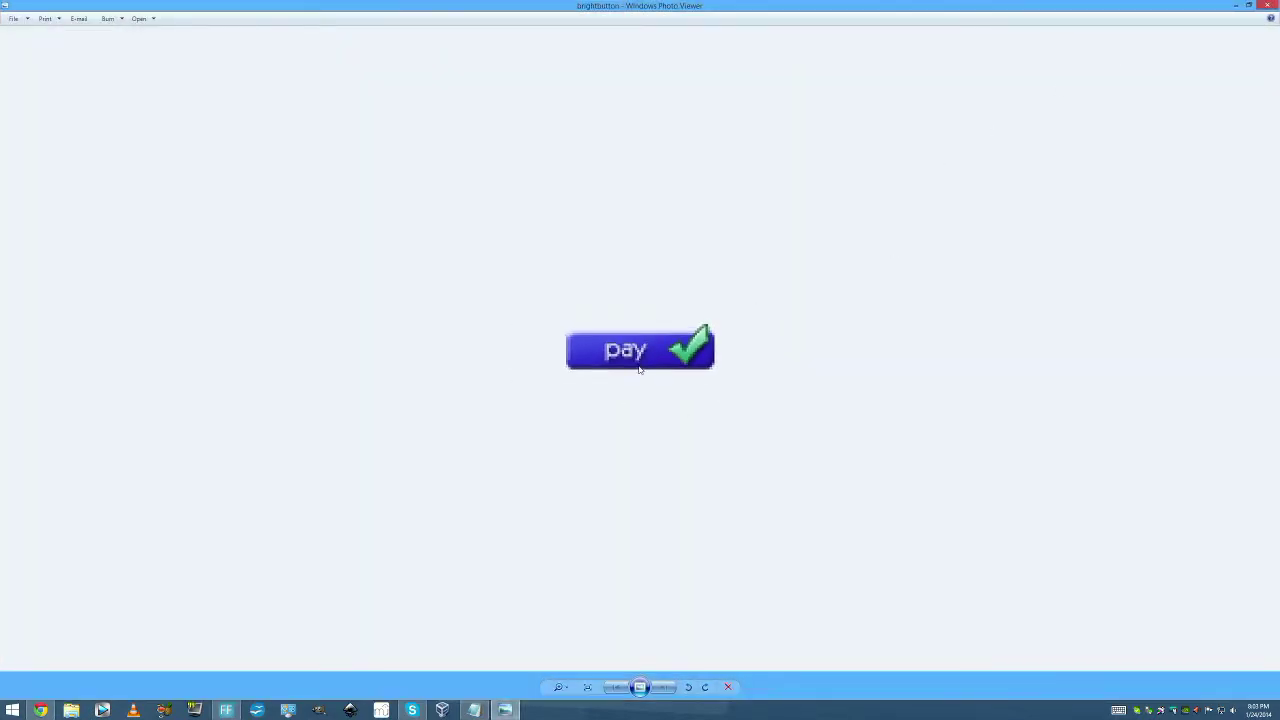
pyautogui.scroll(1, 637, 370)
pyautogui.scroll(-2, 665, 395)
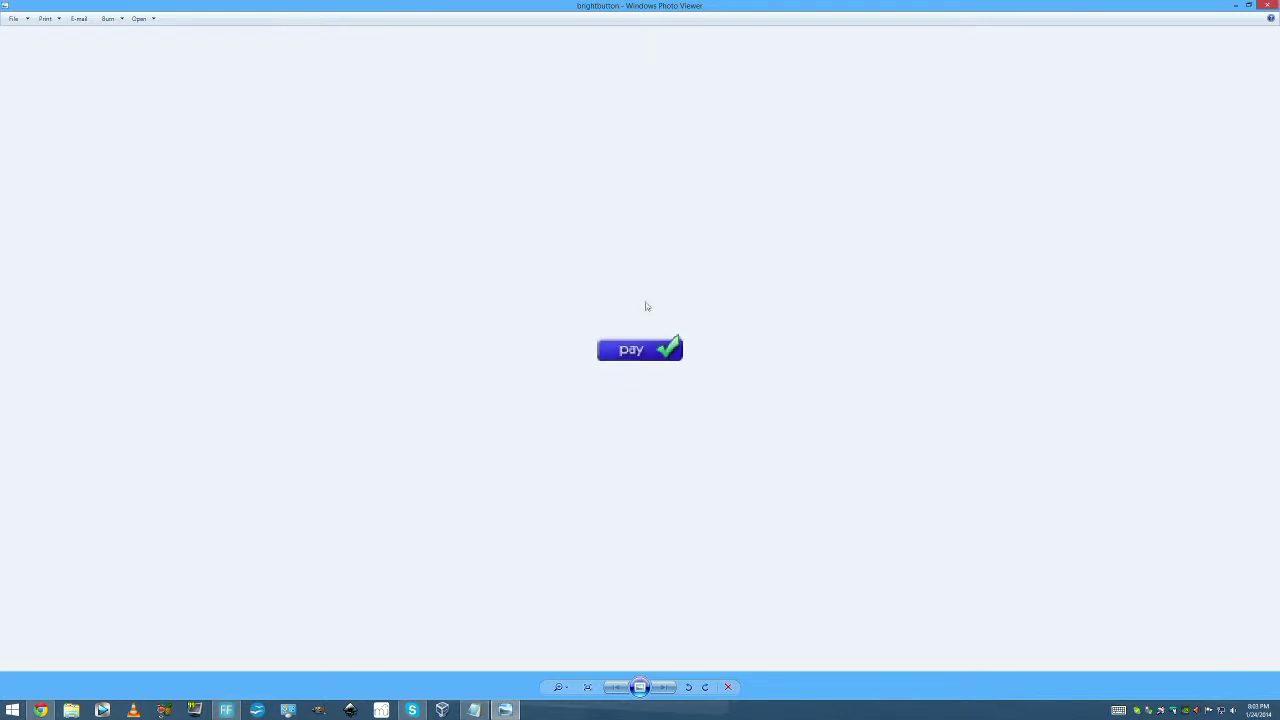
pyautogui.scroll(5, 684, 396)
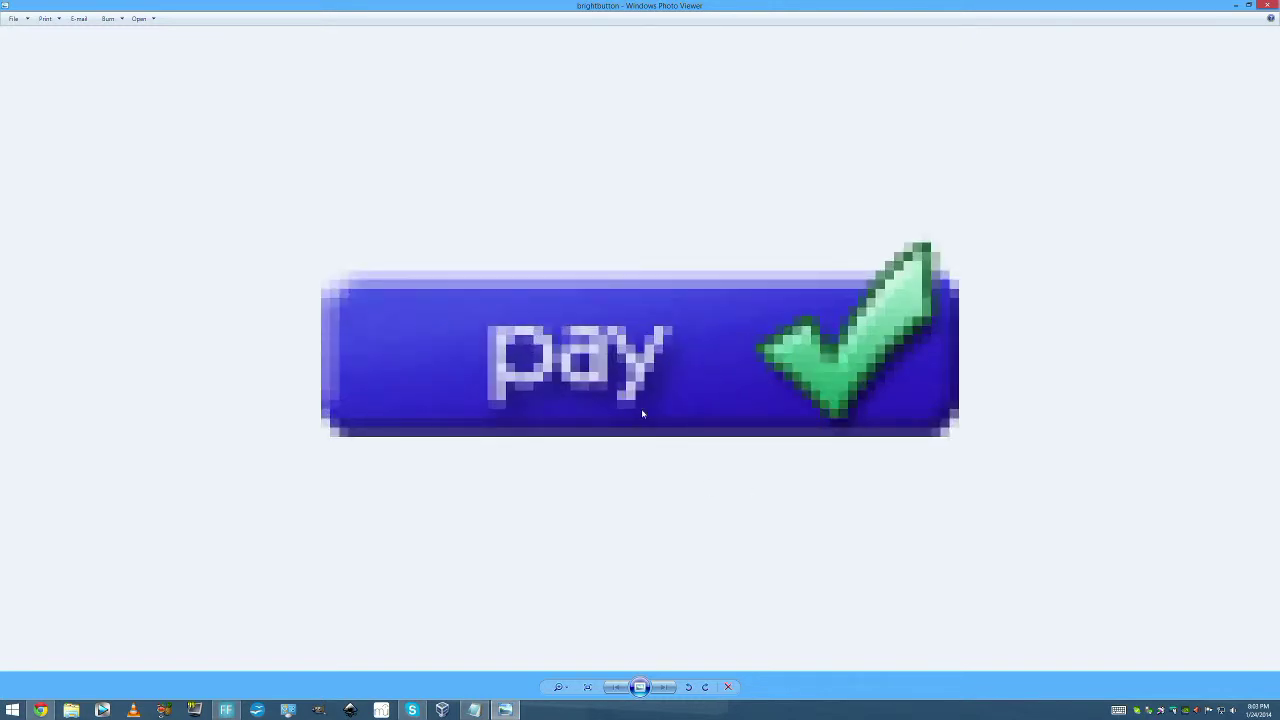
pyautogui.scroll(-6, 686, 400)
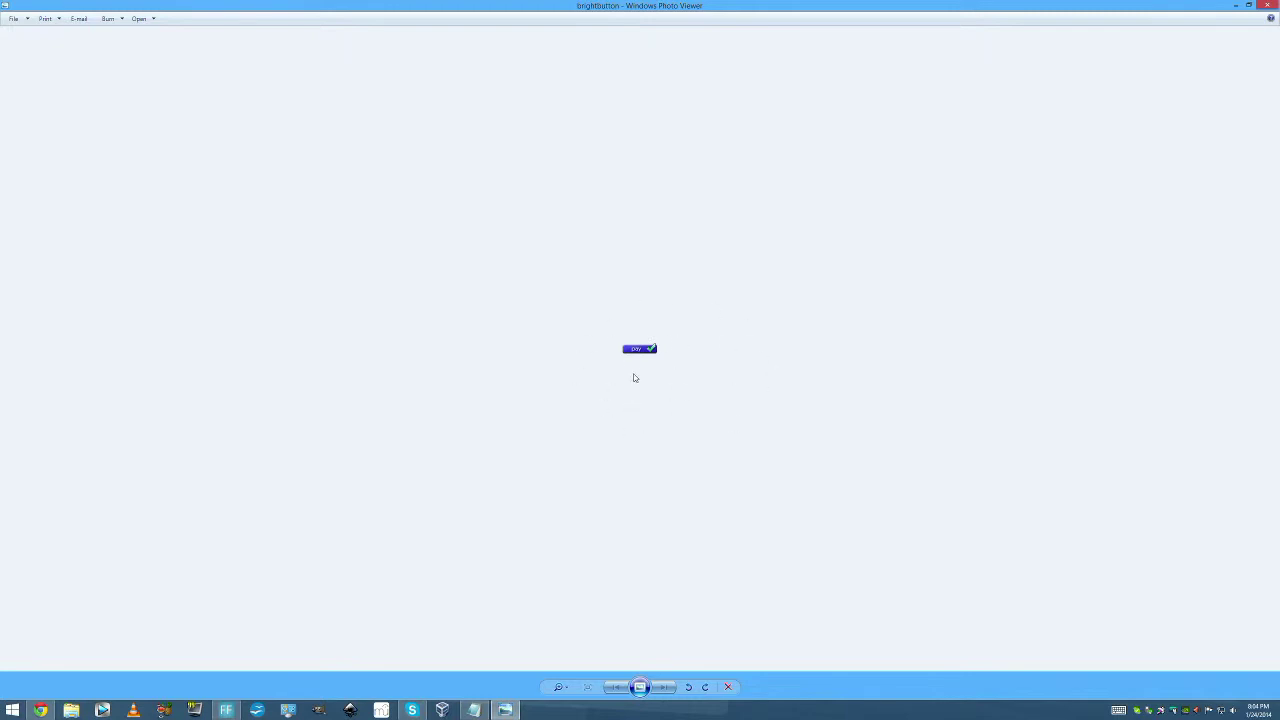
# Close Windows Photo Viewer and start GIMP from the taskbar
pyautogui.moveTo(764, 6); pyautogui.dragTo(504, 30)
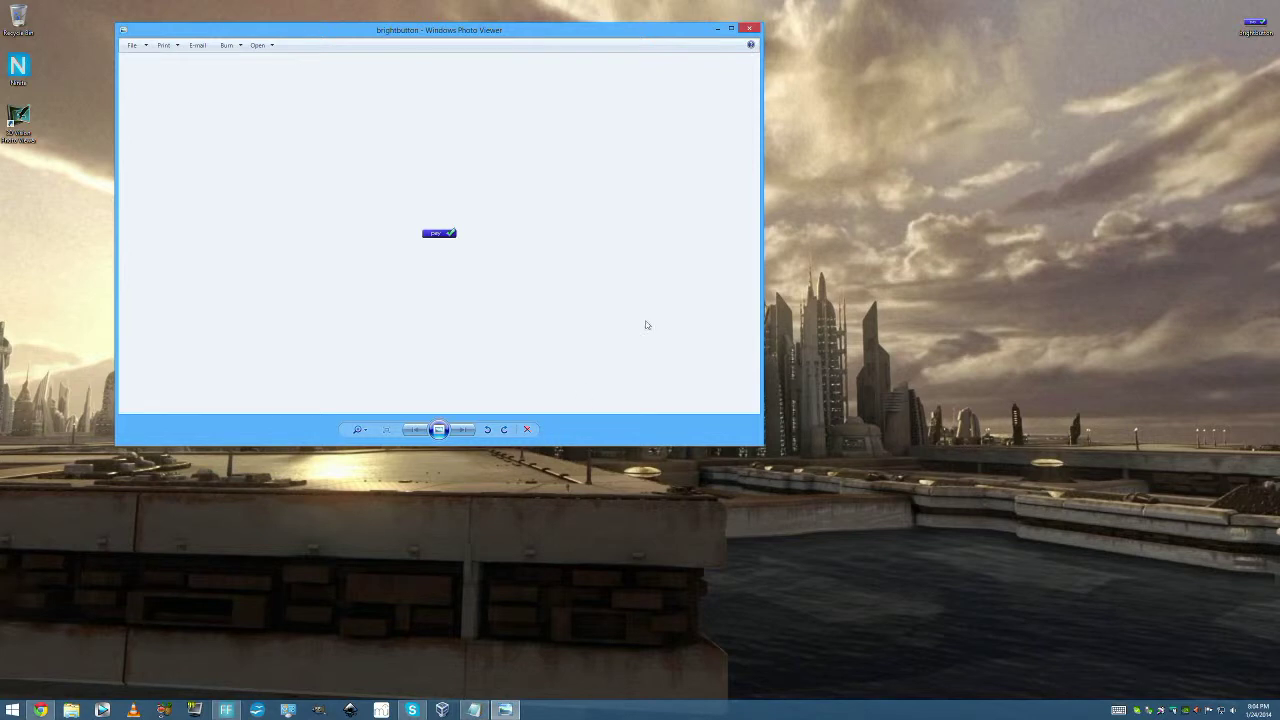
pyautogui.click(750, 29)
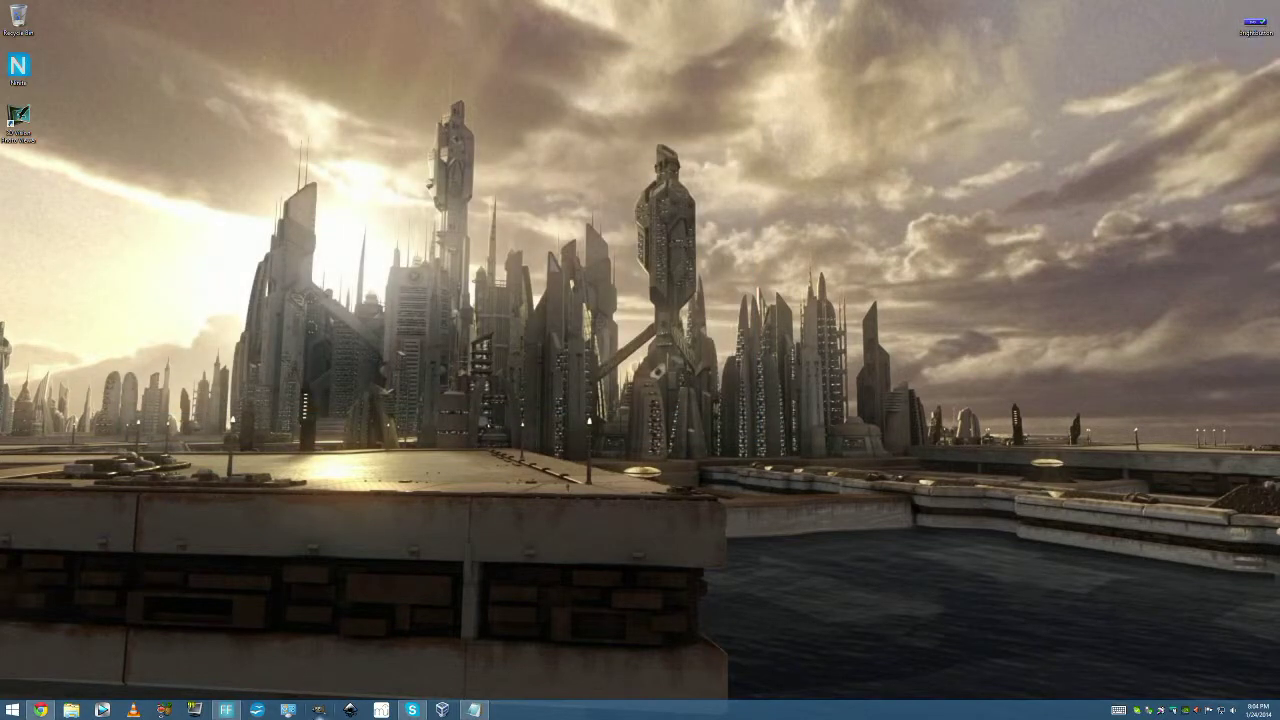
pyautogui.click(318, 710)
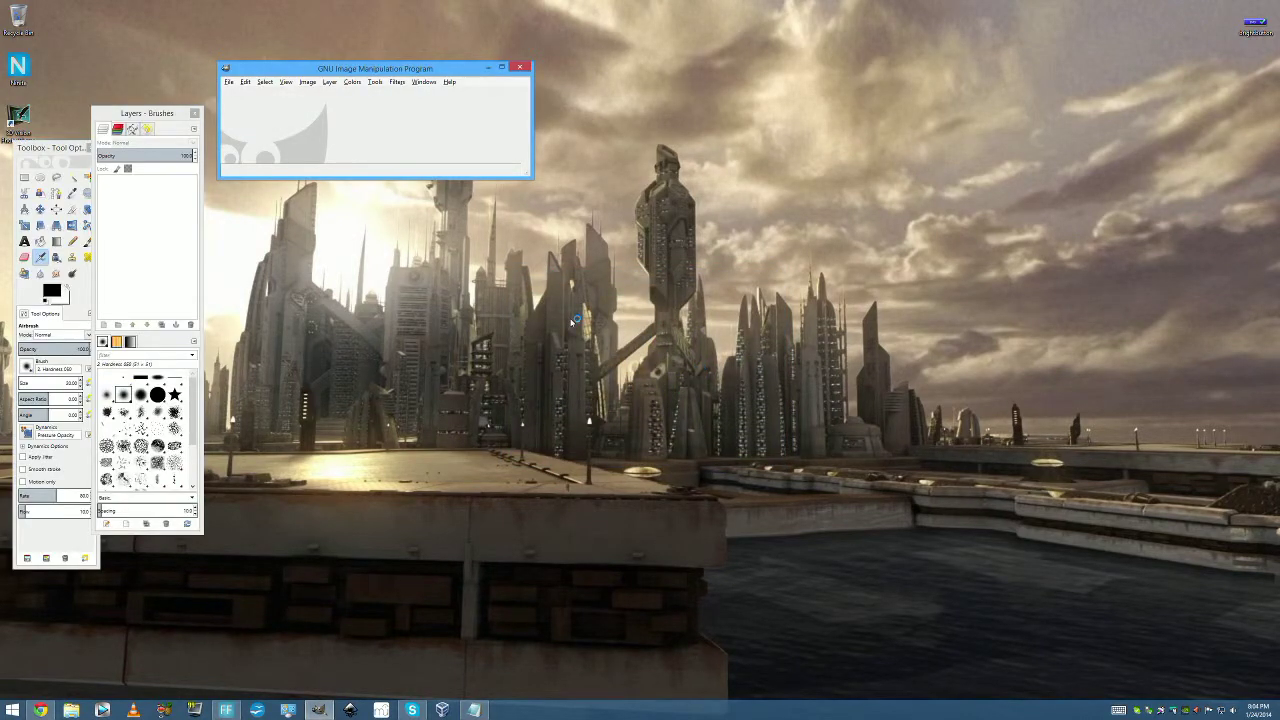
# Load brightbutton.png into GIMP using the desktop icon's Edit with GIMP option
pyautogui.rightClick(1255, 20)
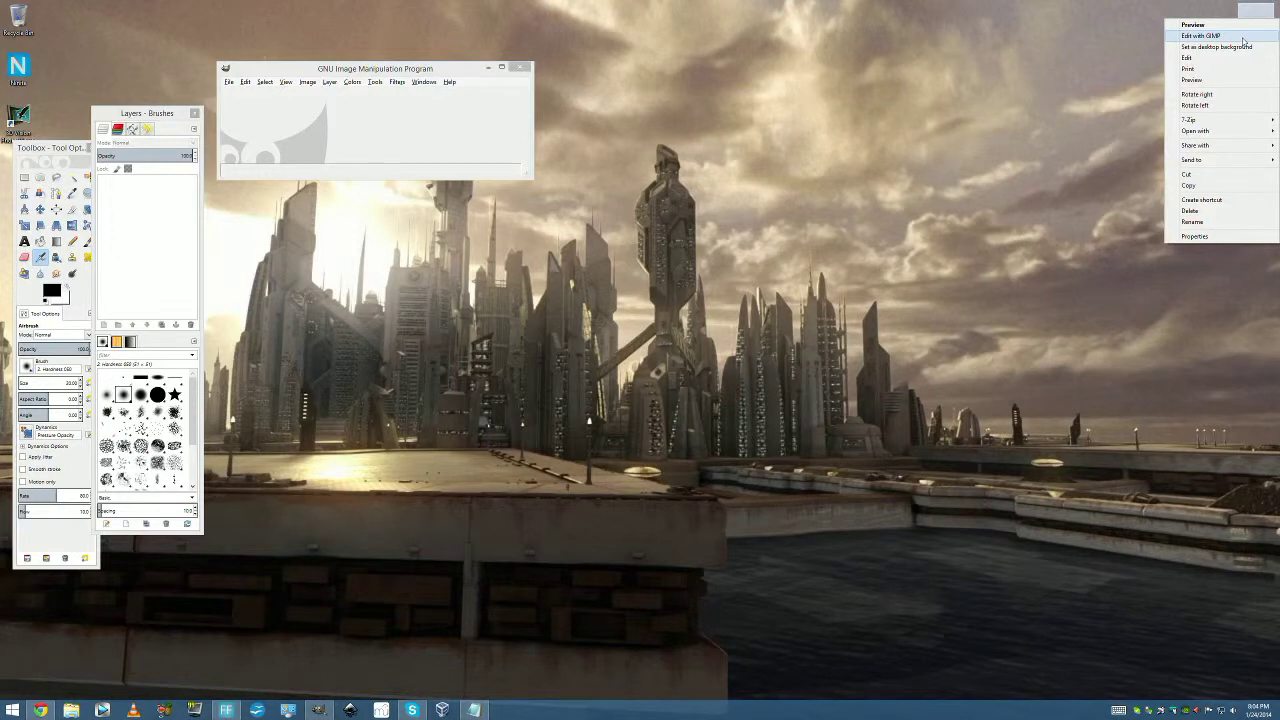
pyautogui.click(229, 82)
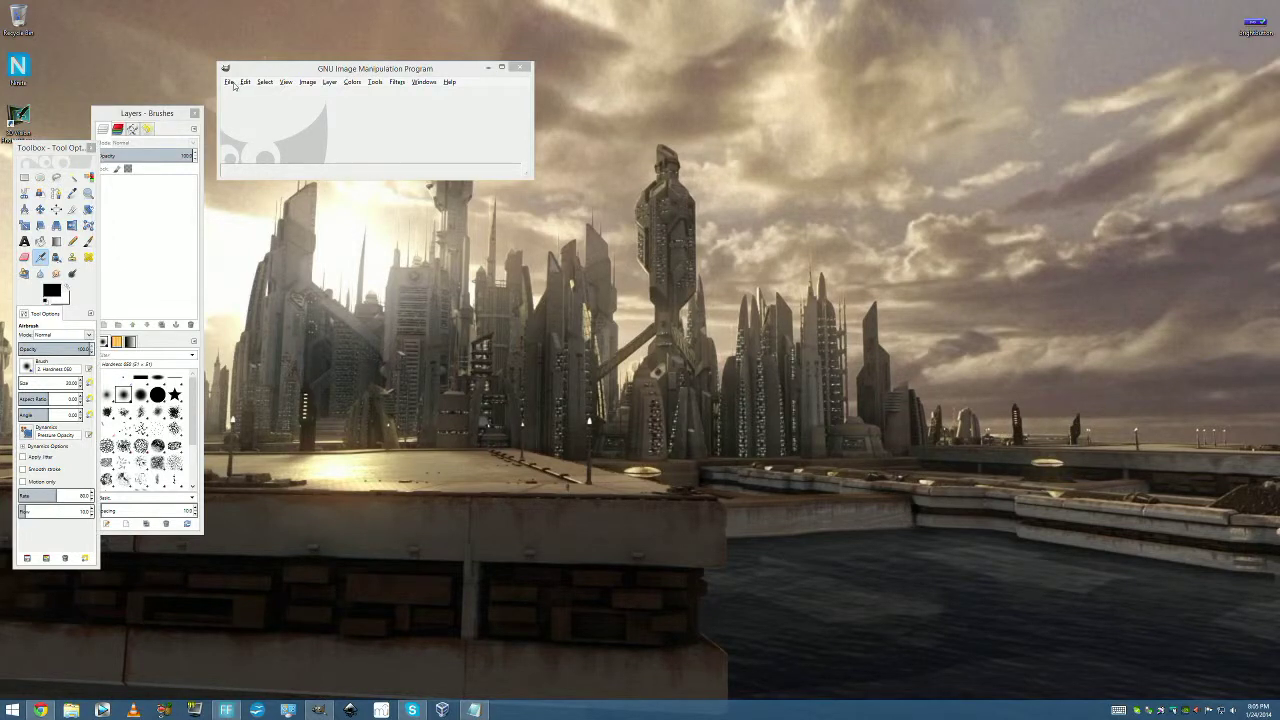
pyautogui.click(229, 82)
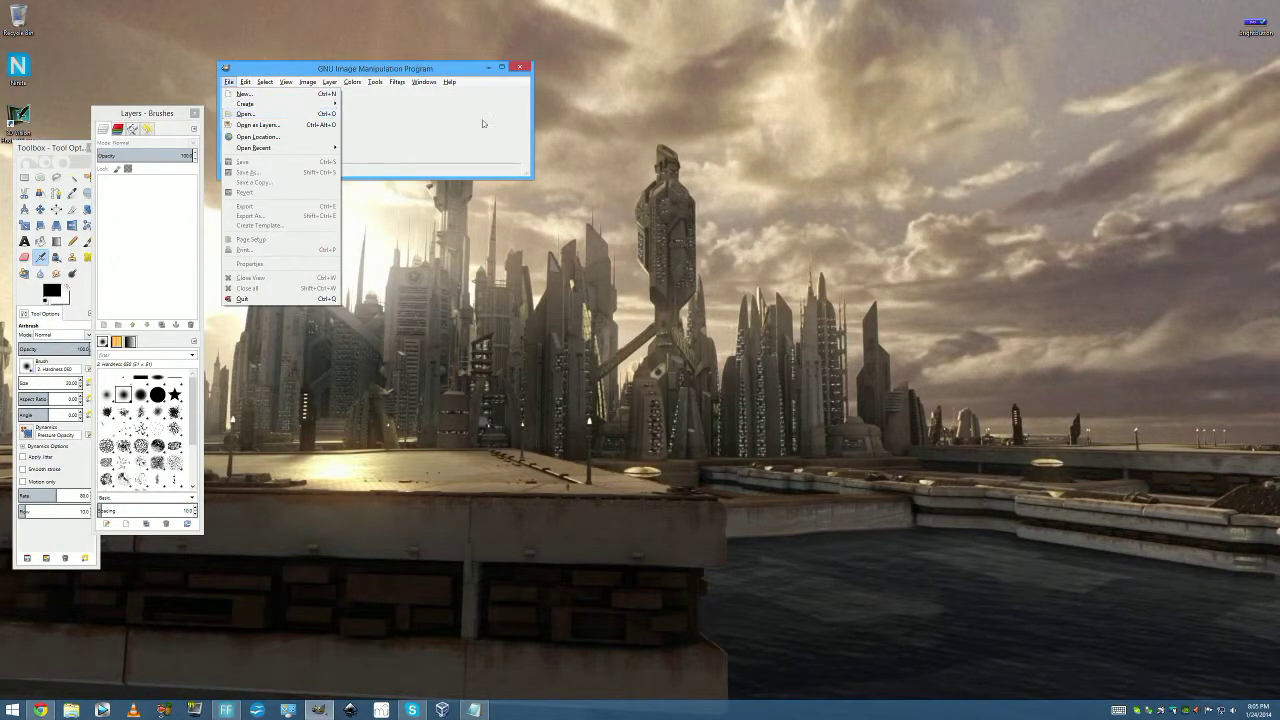
pyautogui.click(864, 113)
pyautogui.rightClick(1271, 16)
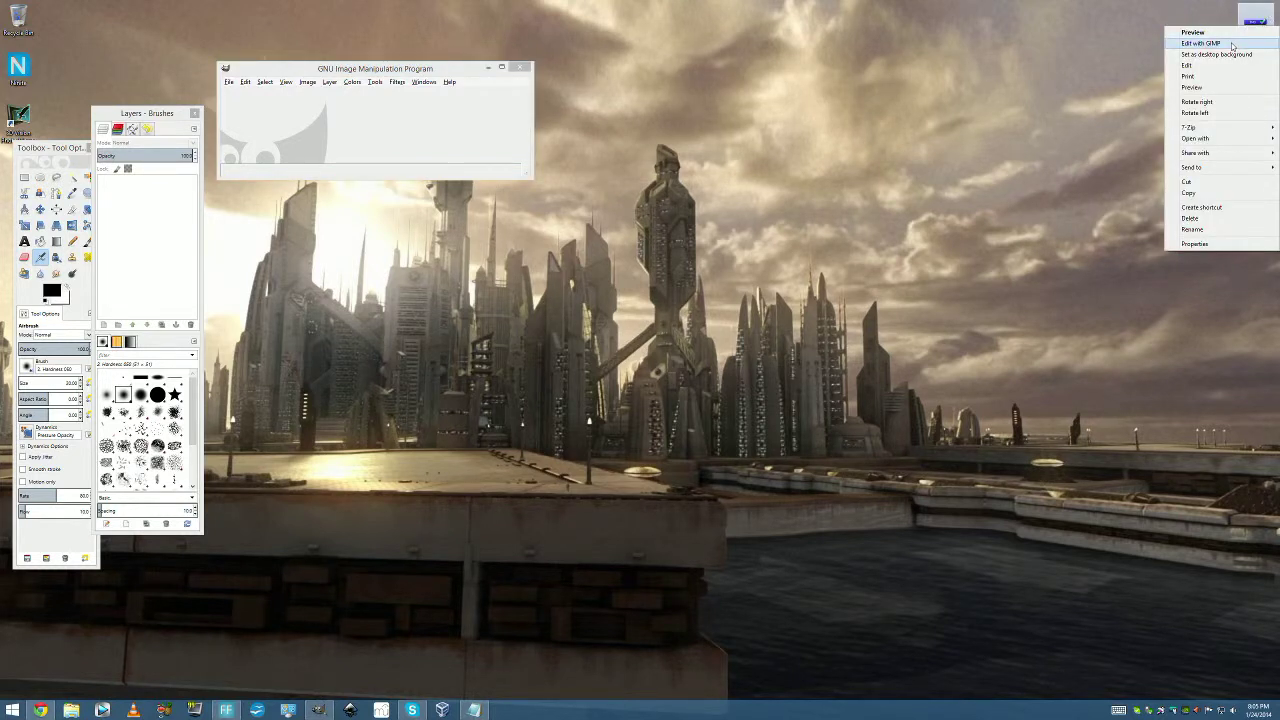
pyautogui.click(1232, 46)
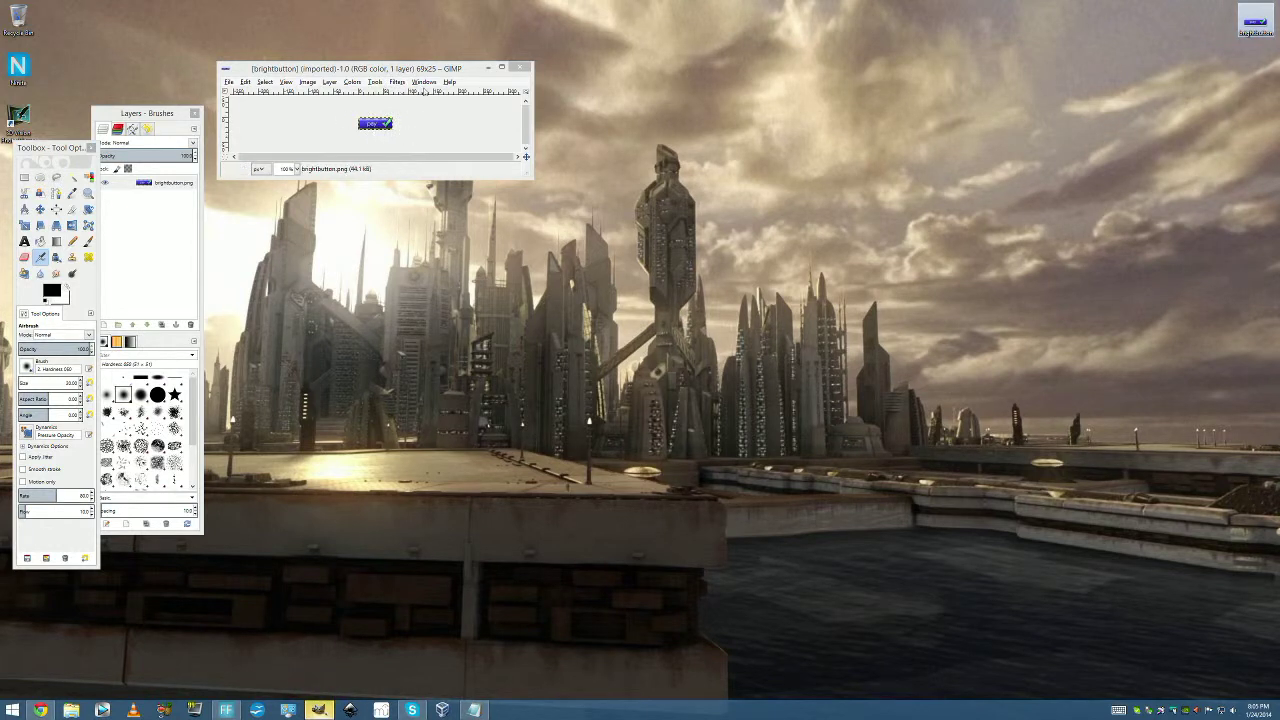
pyautogui.click(423, 64)
pyautogui.press('+')
pyautogui.press('+')
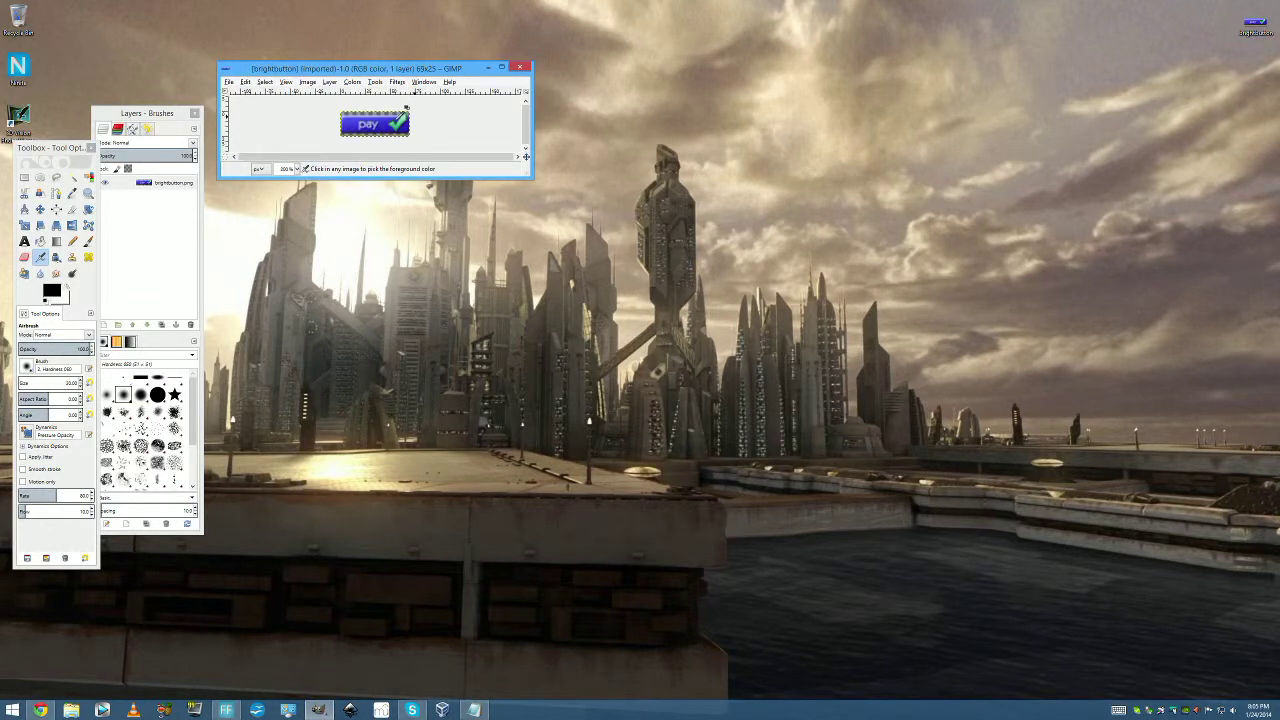
pyautogui.click(352, 82)
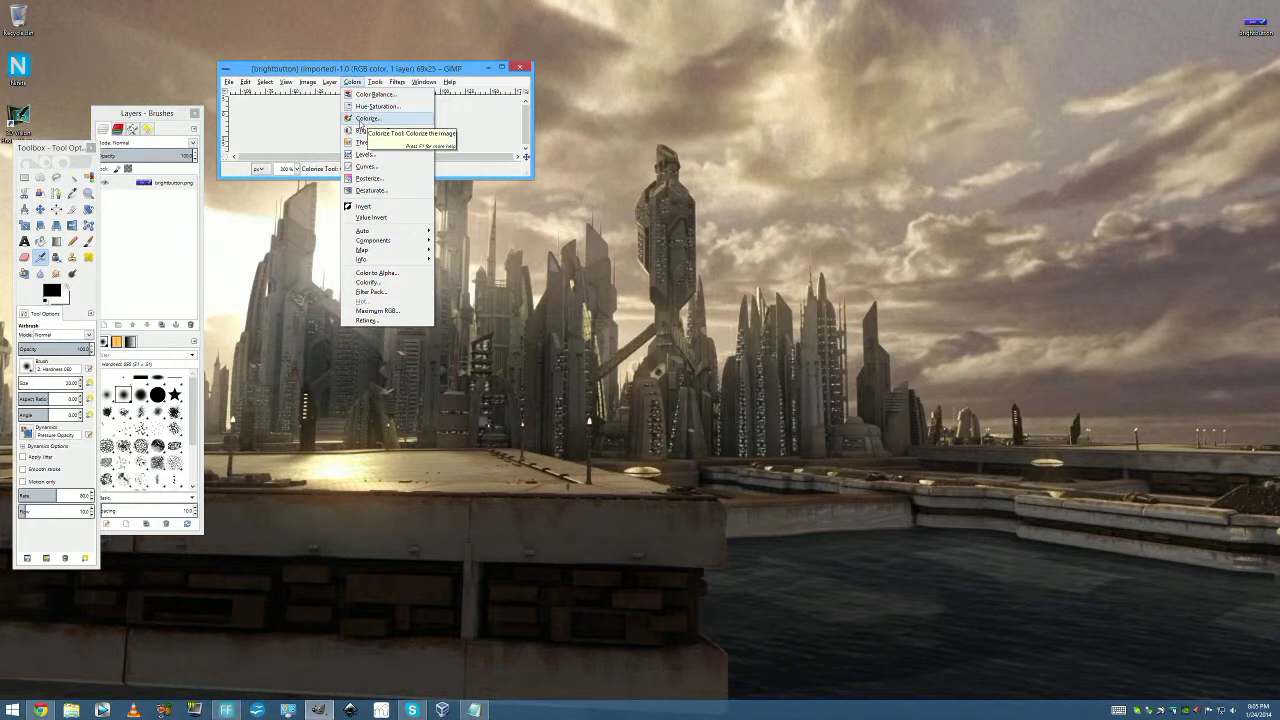
pyautogui.click(362, 119)
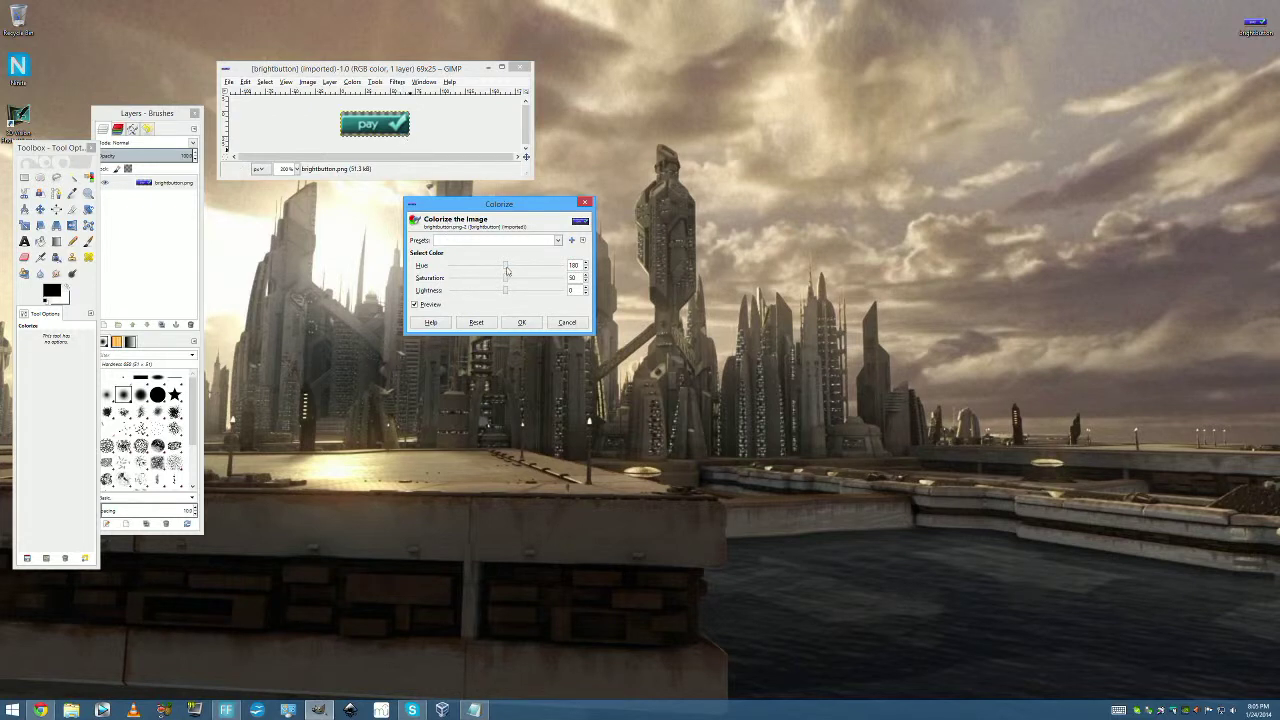
pyautogui.moveTo(507, 270); pyautogui.dragTo(374, 267)
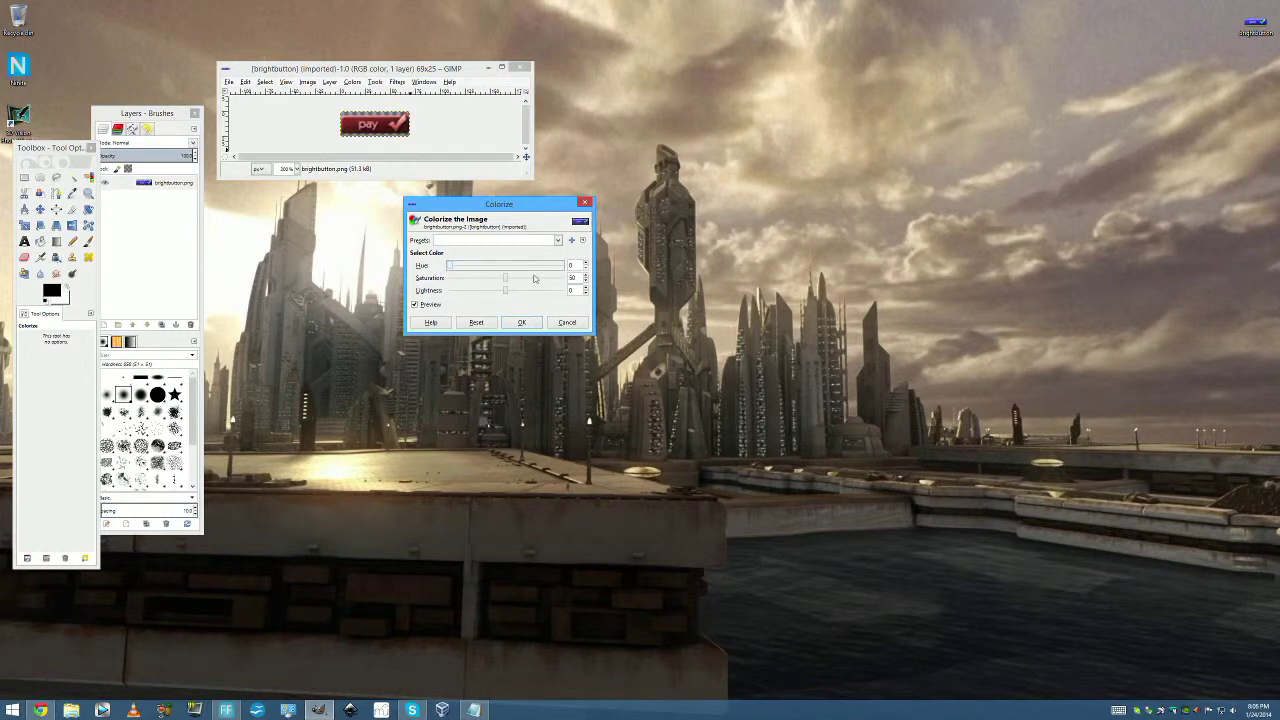
pyautogui.moveTo(507, 281); pyautogui.dragTo(434, 287)
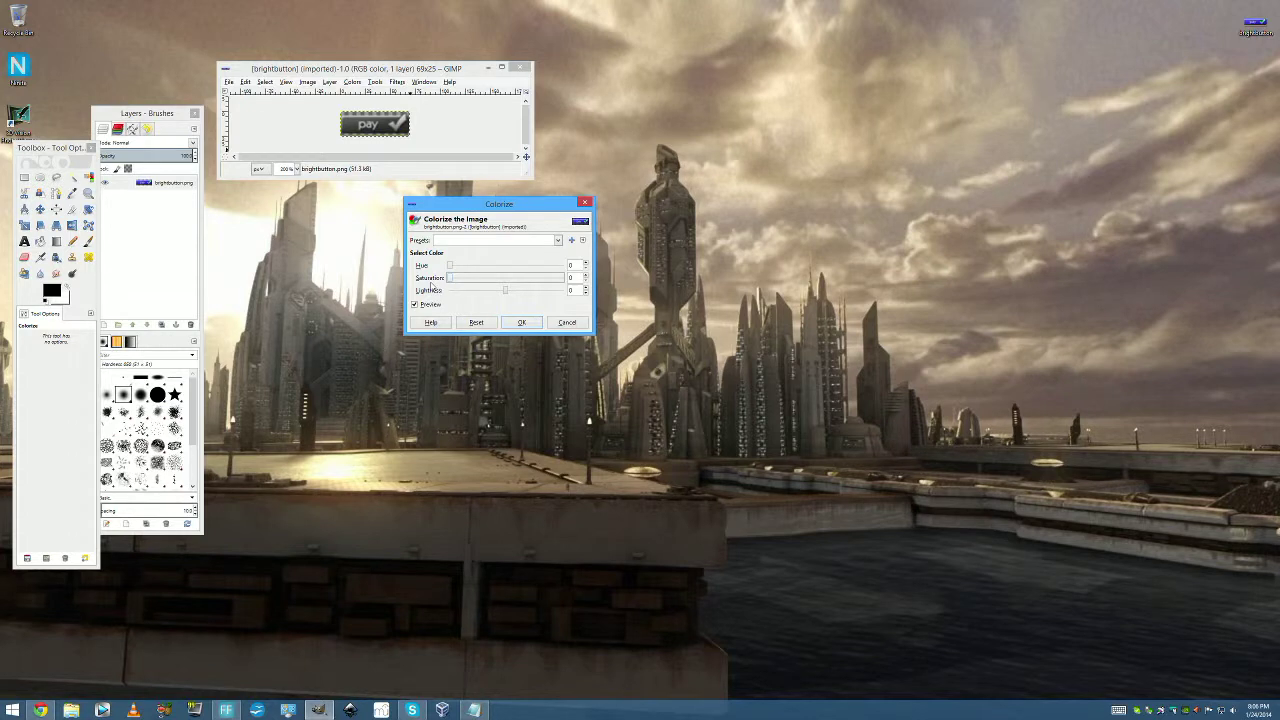
pyautogui.moveTo(433, 286); pyautogui.dragTo(505, 308)
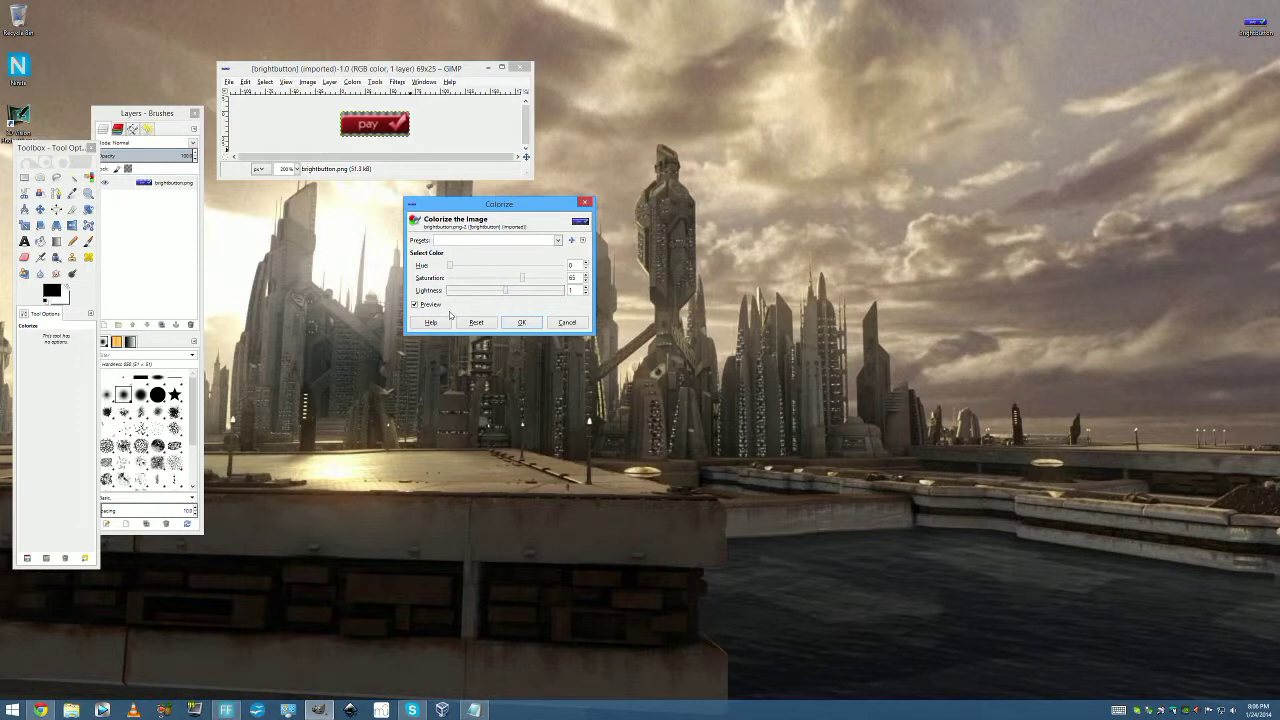
pyautogui.click(566, 322)
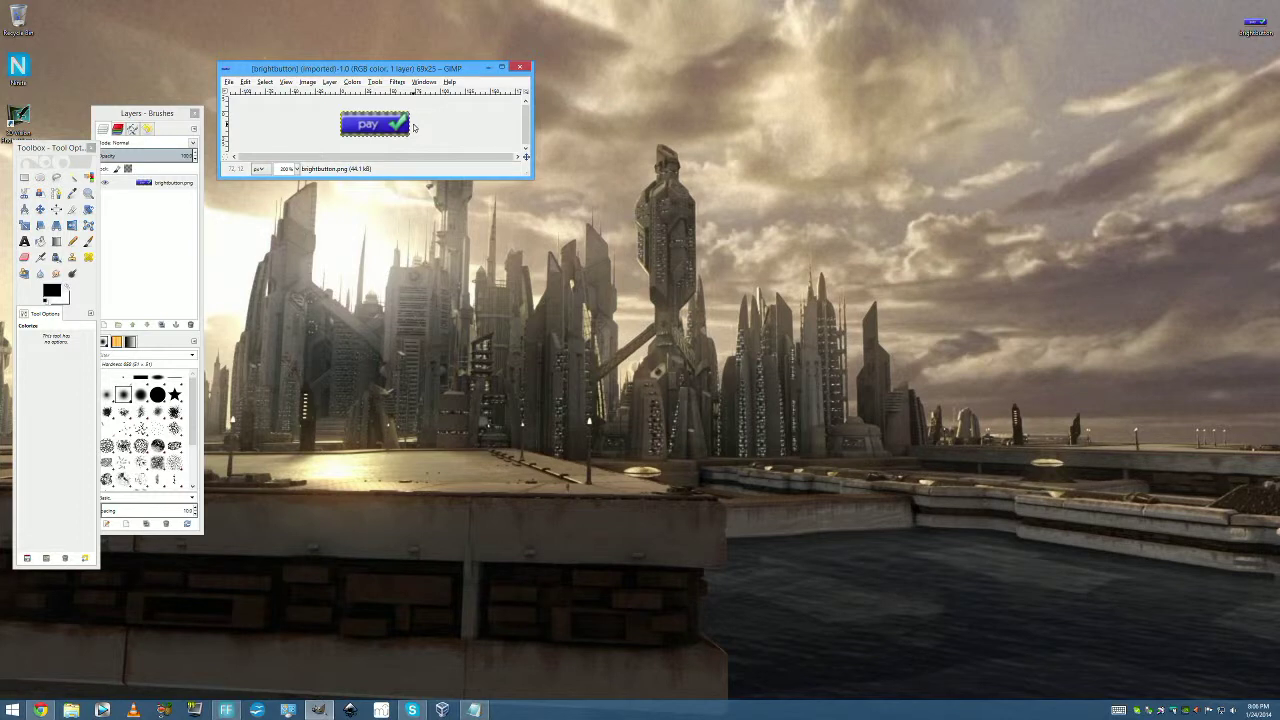
pyautogui.press('+')
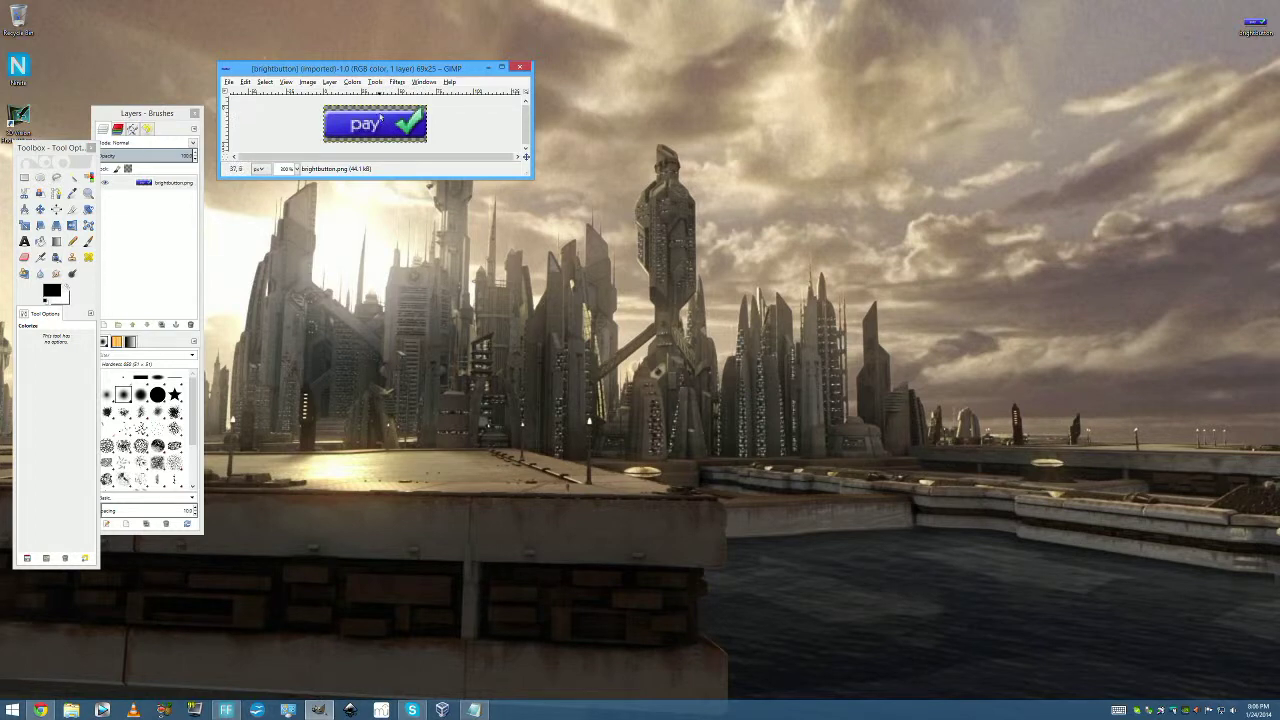
pyautogui.scroll(-2, 397, 126)
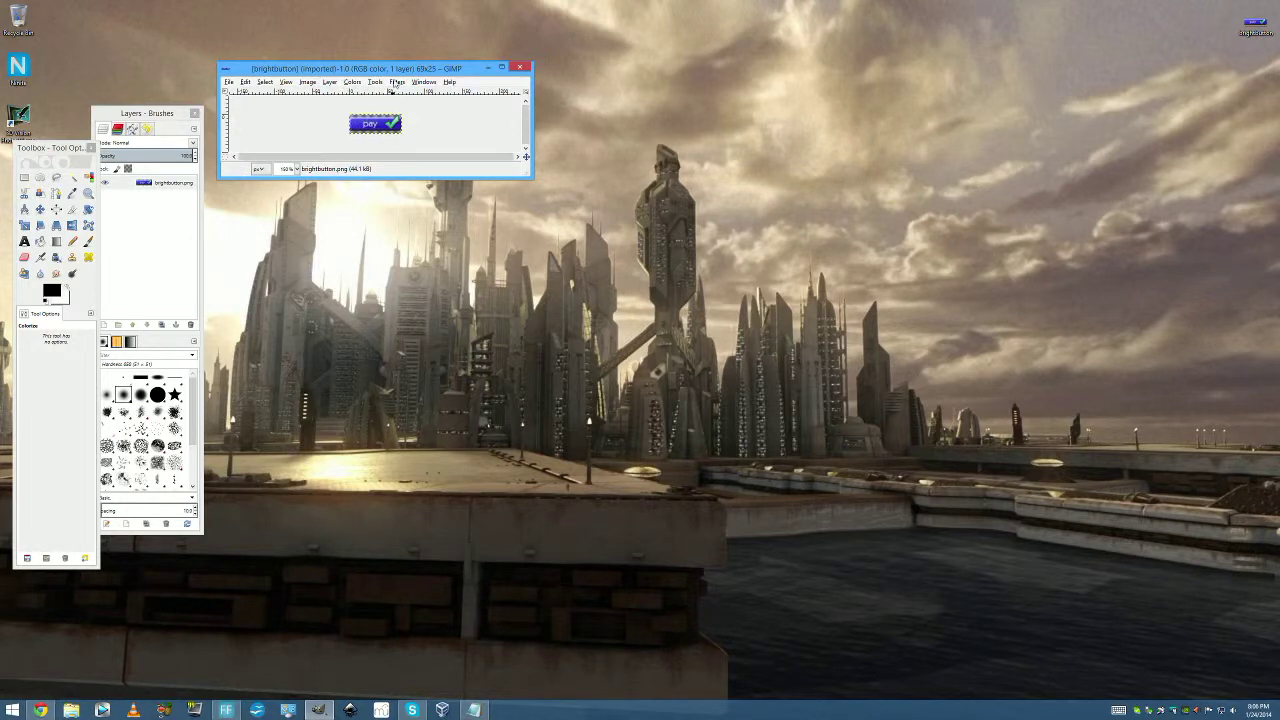
pyautogui.click(395, 82)
pyautogui.click(357, 84)
pyautogui.click(357, 83)
pyautogui.click(362, 118)
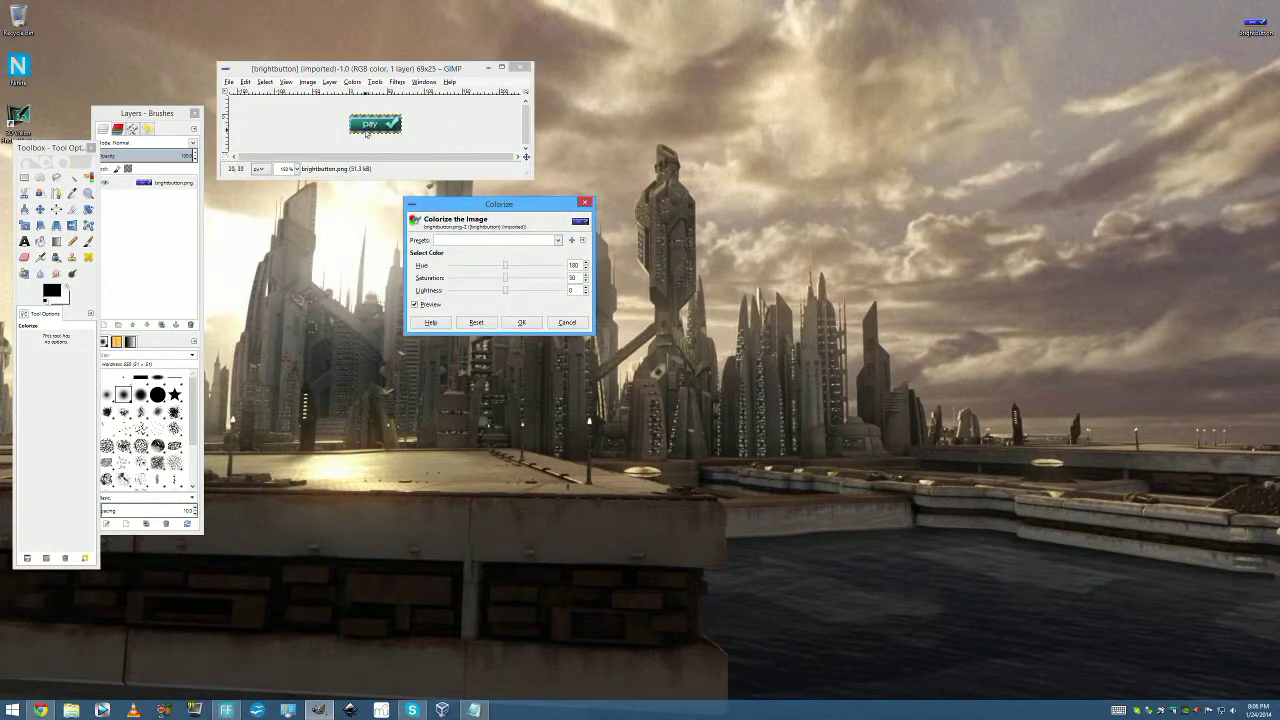
pyautogui.click(591, 203)
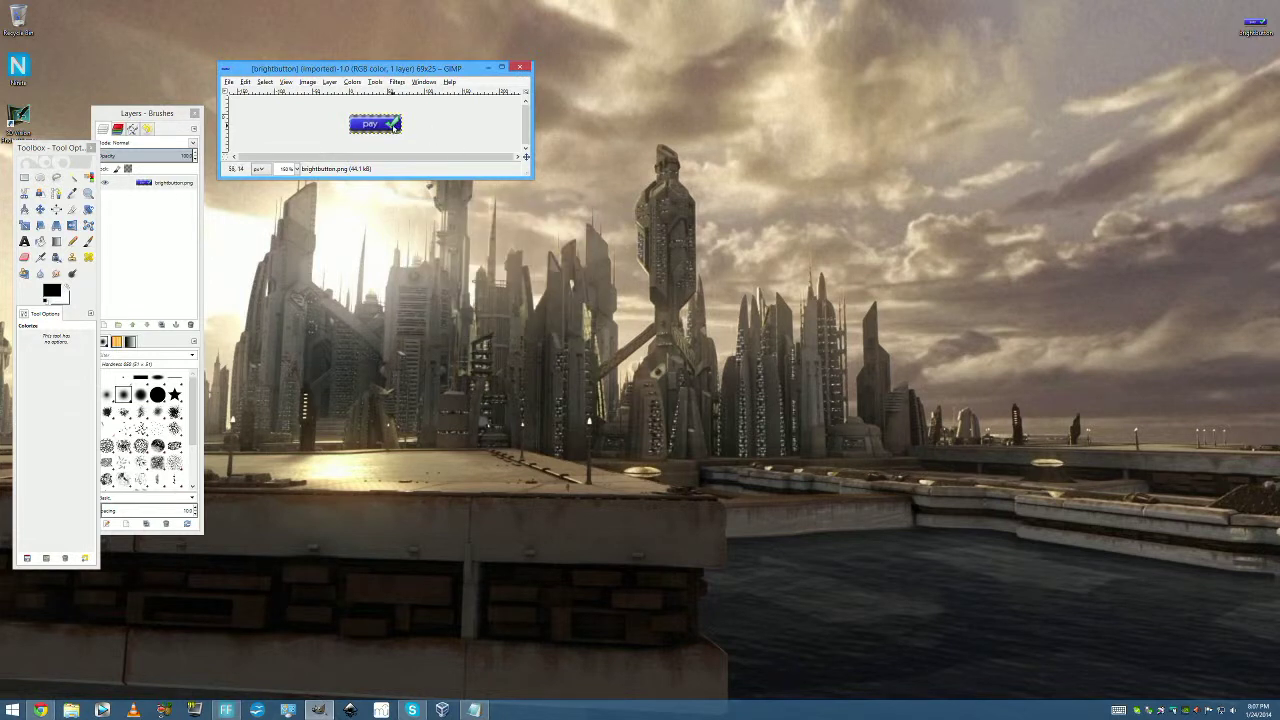
# Apply Colorize with hue 360, saturation 94 and lightness 15 to turn the button red
pyautogui.click(352, 81)
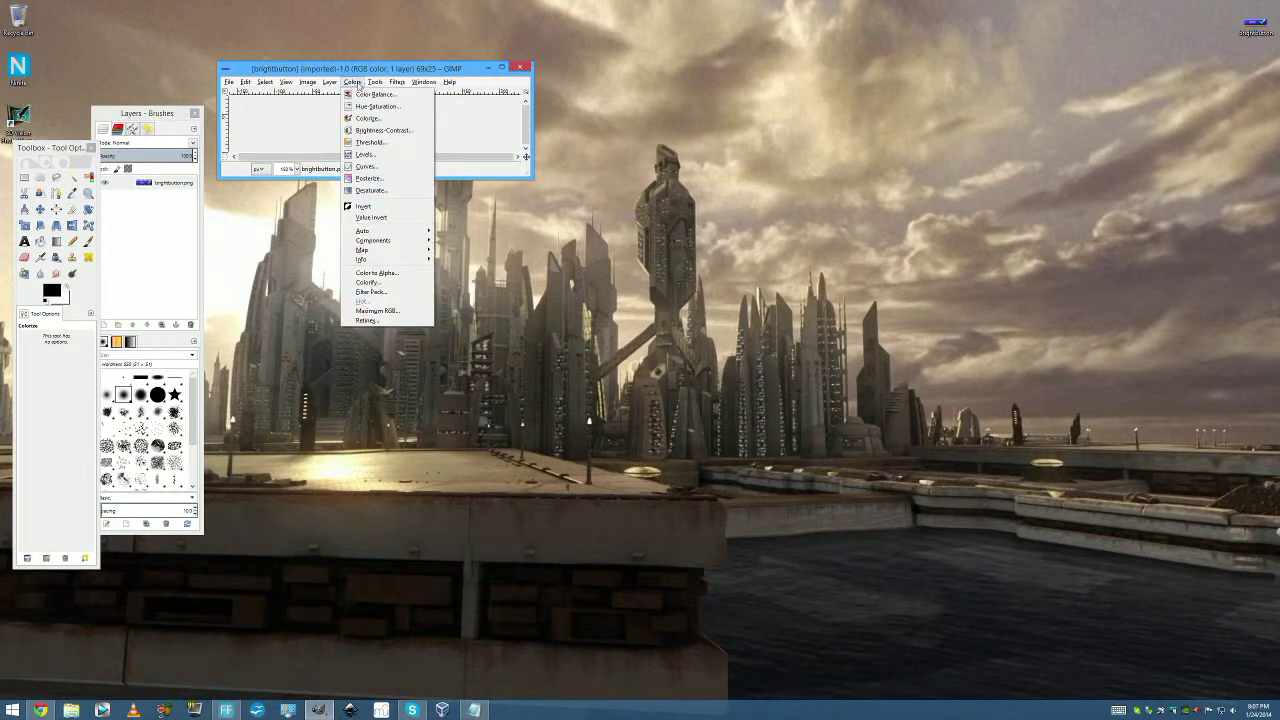
pyautogui.click(380, 121)
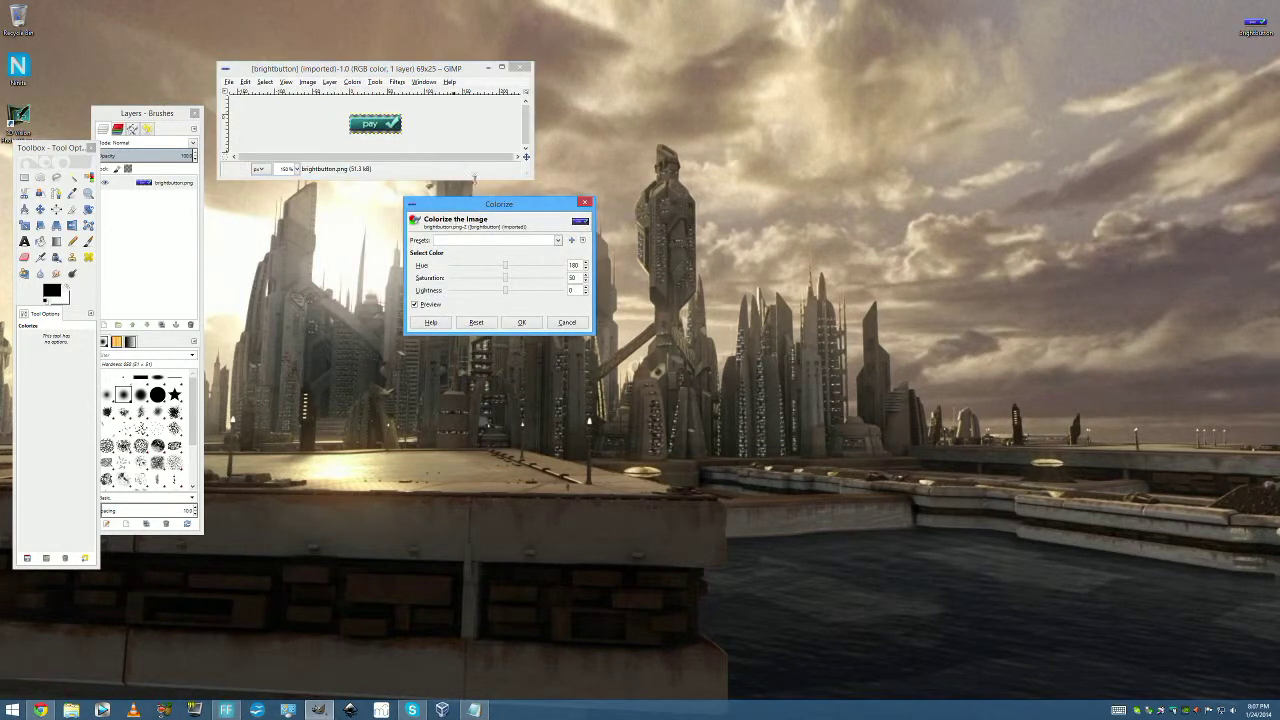
pyautogui.moveTo(506, 265); pyautogui.dragTo(517, 297)
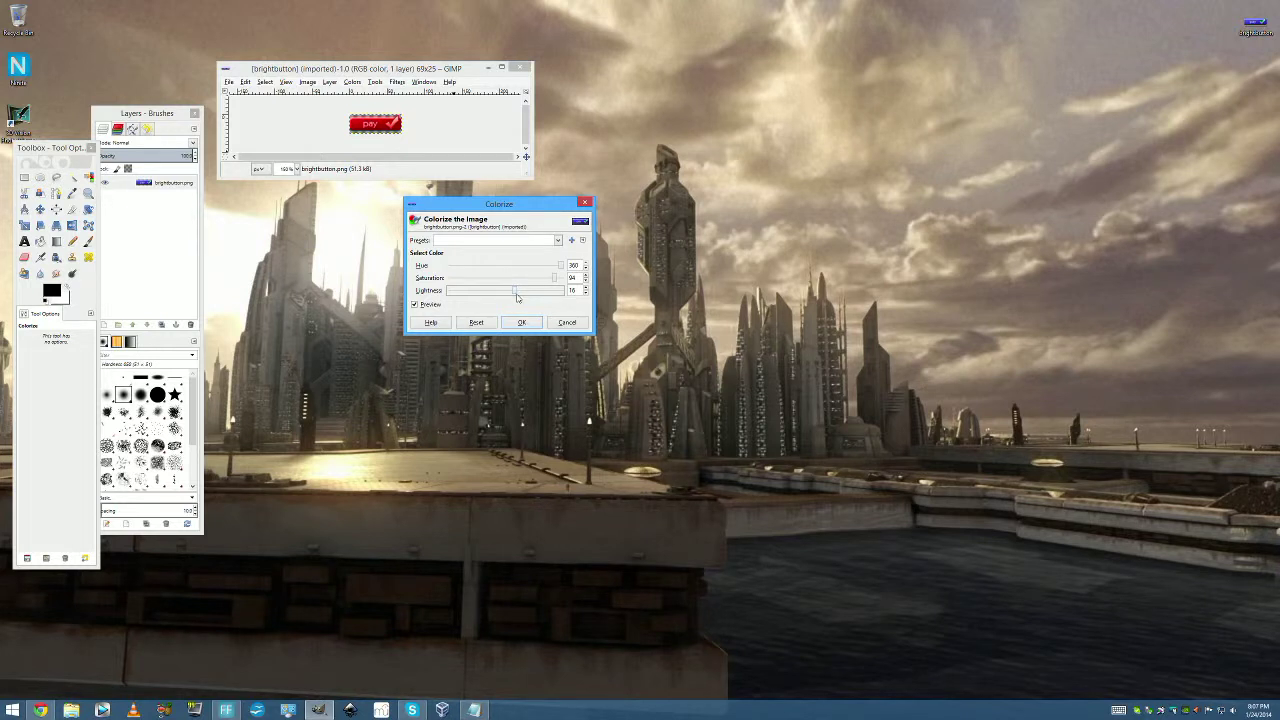
pyautogui.scroll(3, 397, 146)
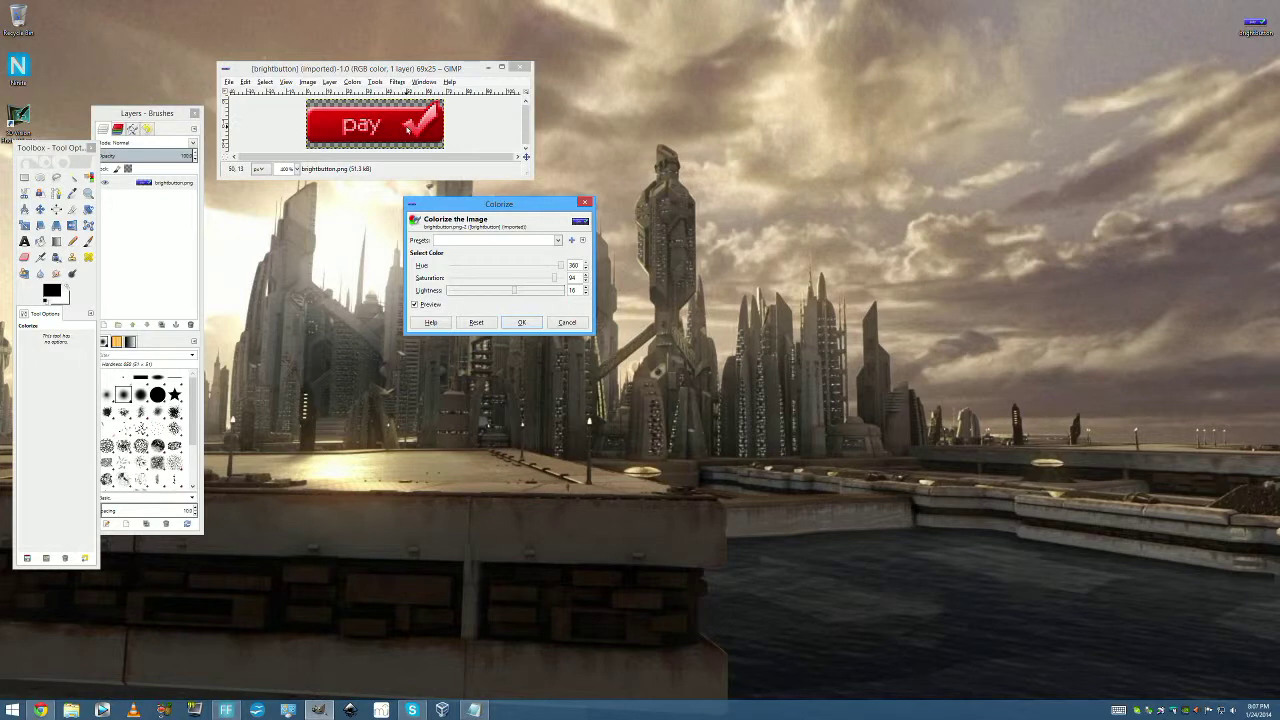
pyautogui.scroll(-2, 410, 122)
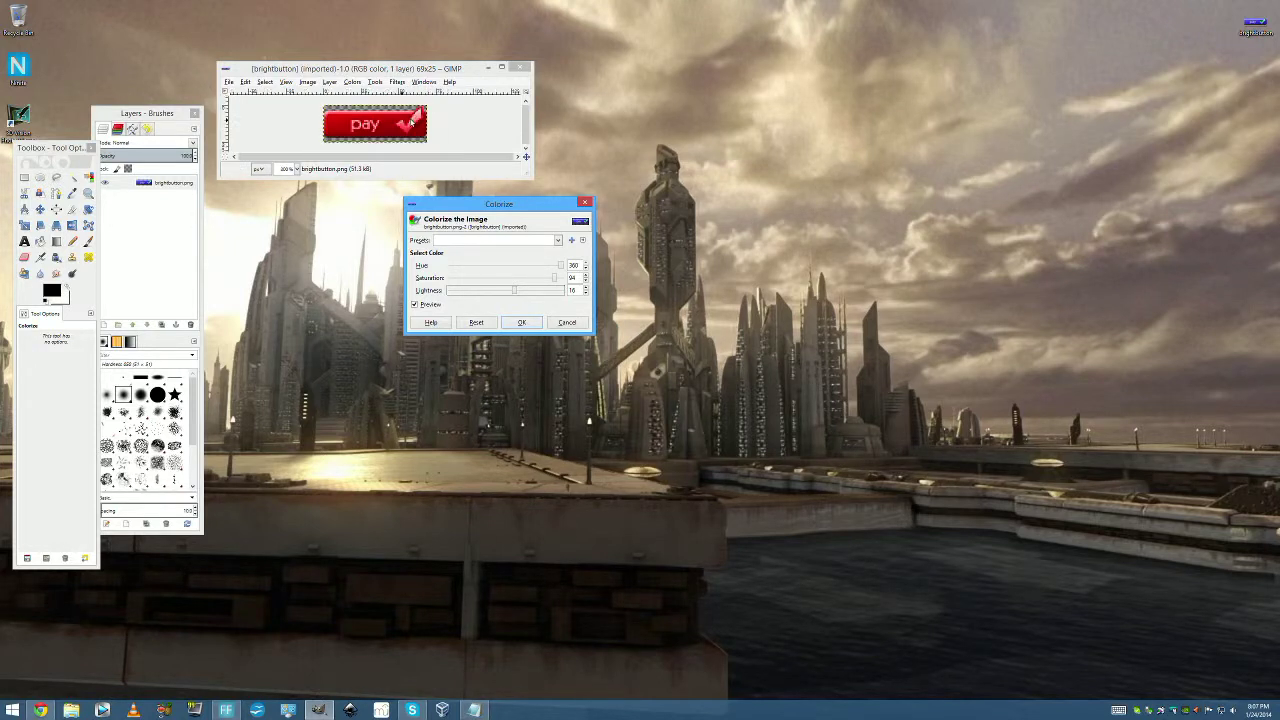
pyautogui.scroll(-1, 410, 122)
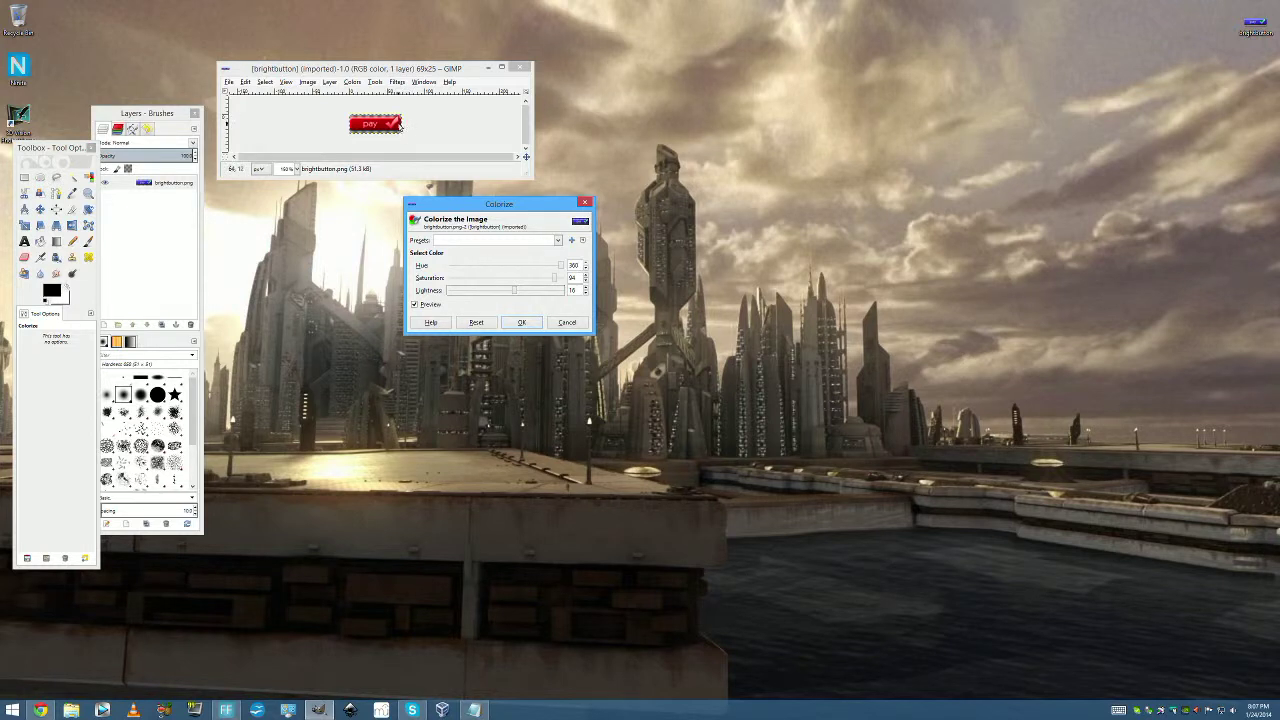
pyautogui.click(522, 322)
pyautogui.click(229, 82)
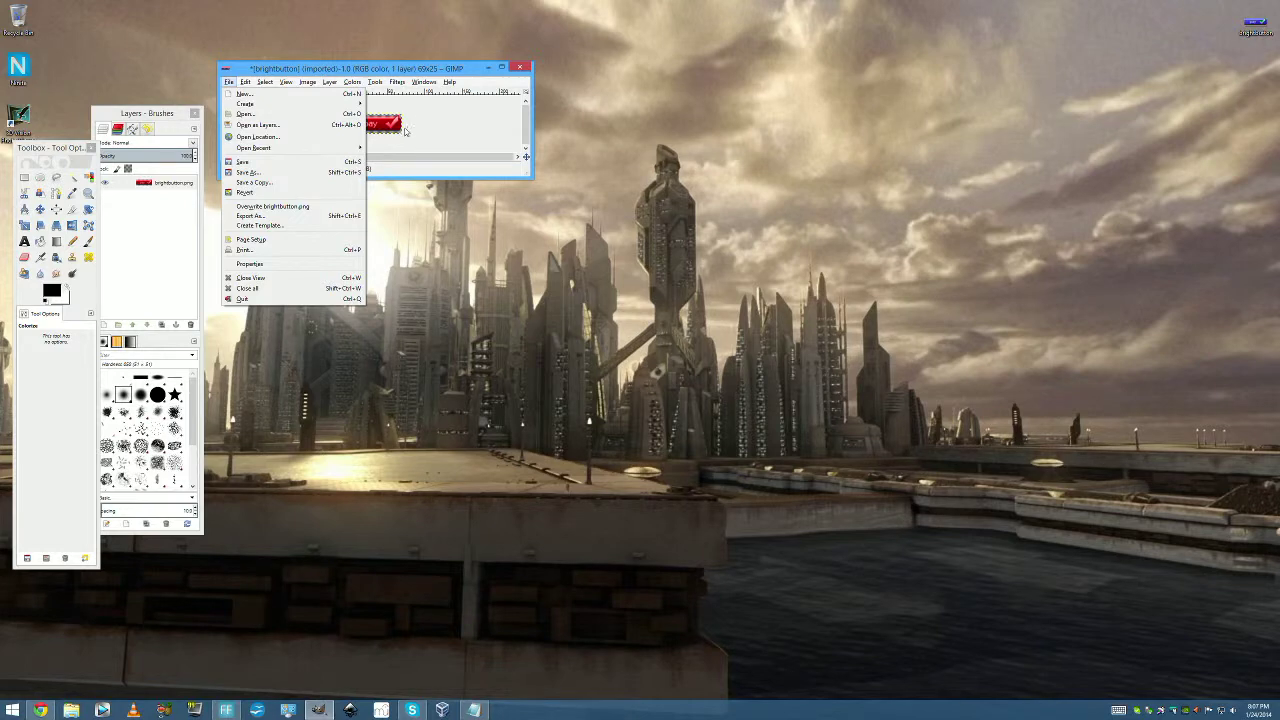
# Export the image to the Desktop as brightbuttonred.png with default PNG options
pyautogui.click(276, 216)
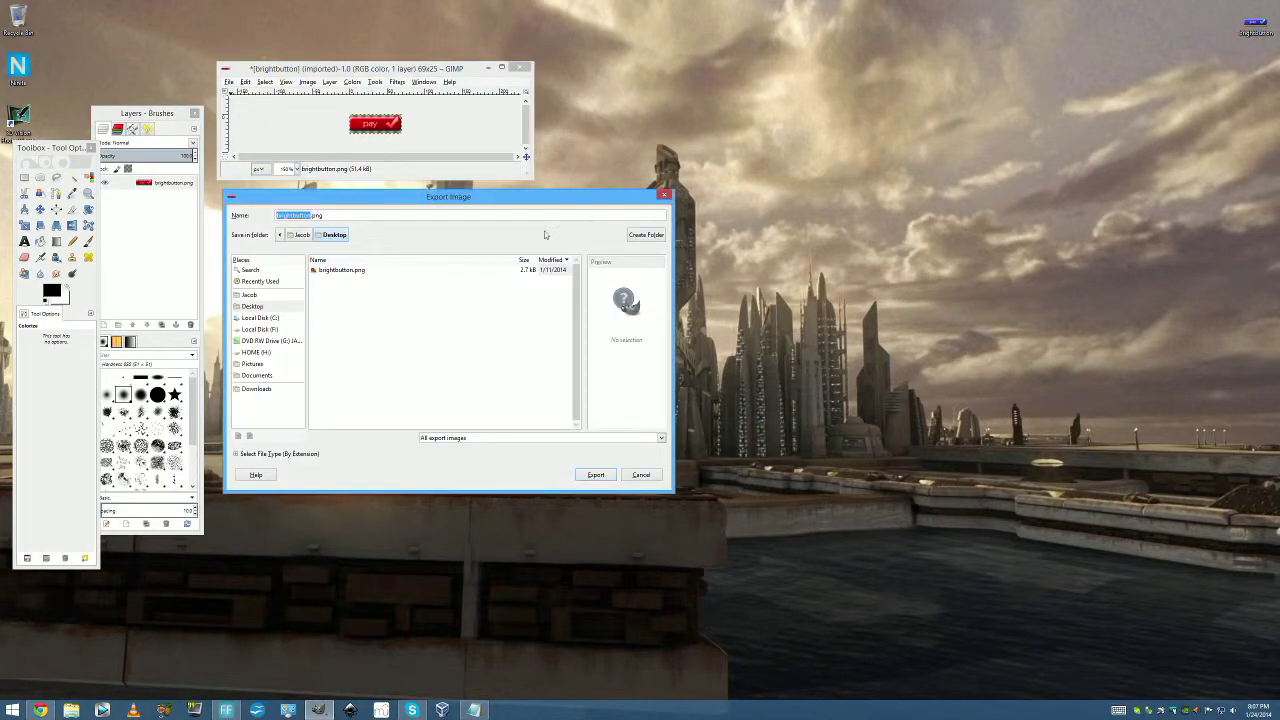
pyautogui.press('Right')
pyautogui.write('red')
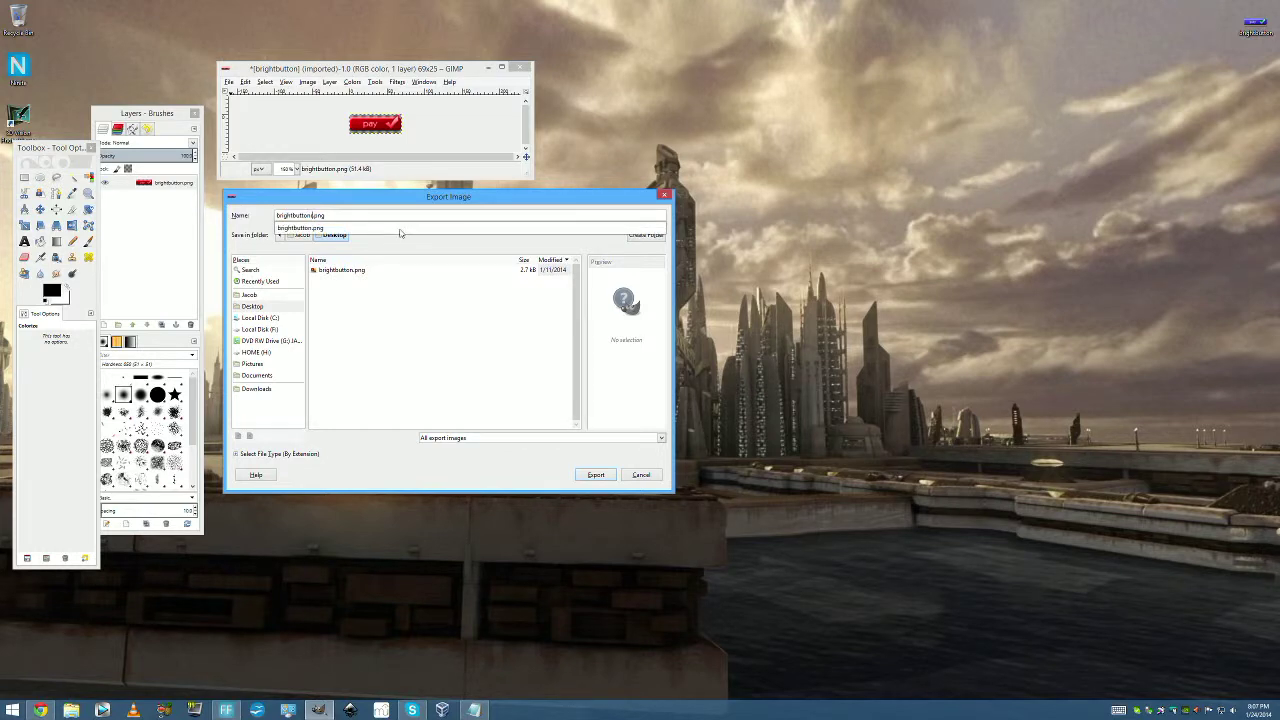
pyautogui.press('Return')
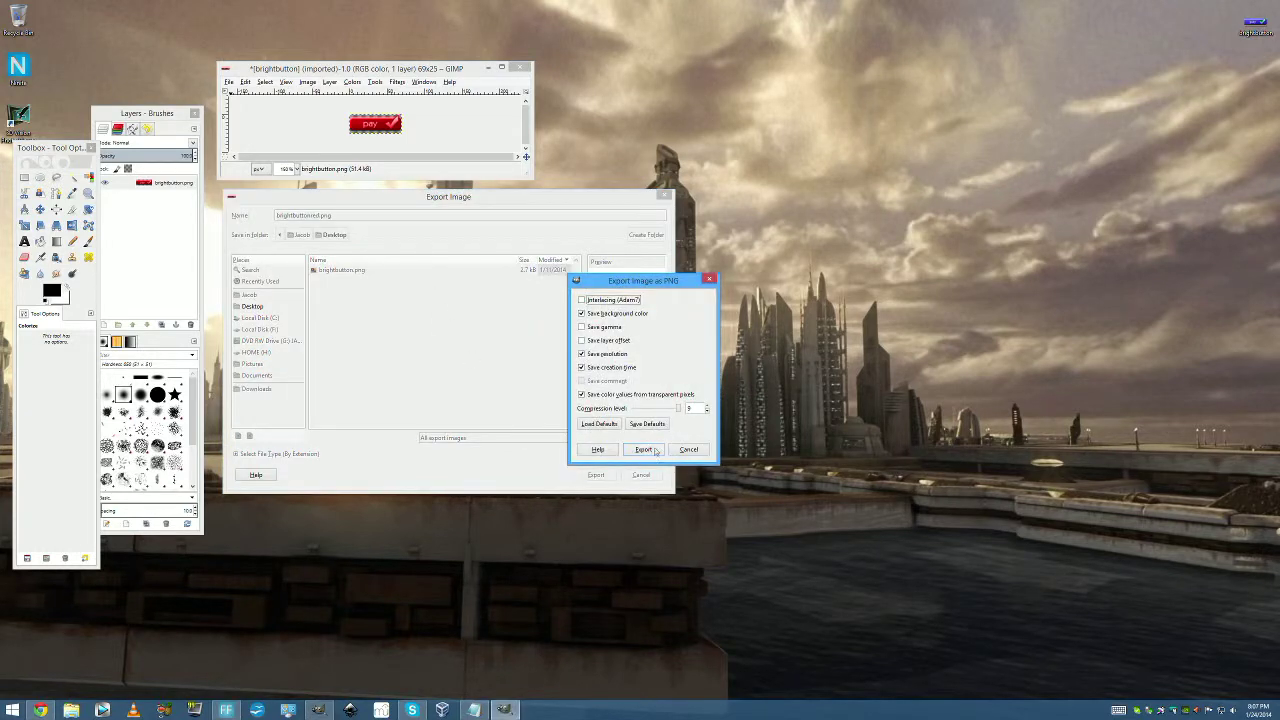
pyautogui.click(648, 450)
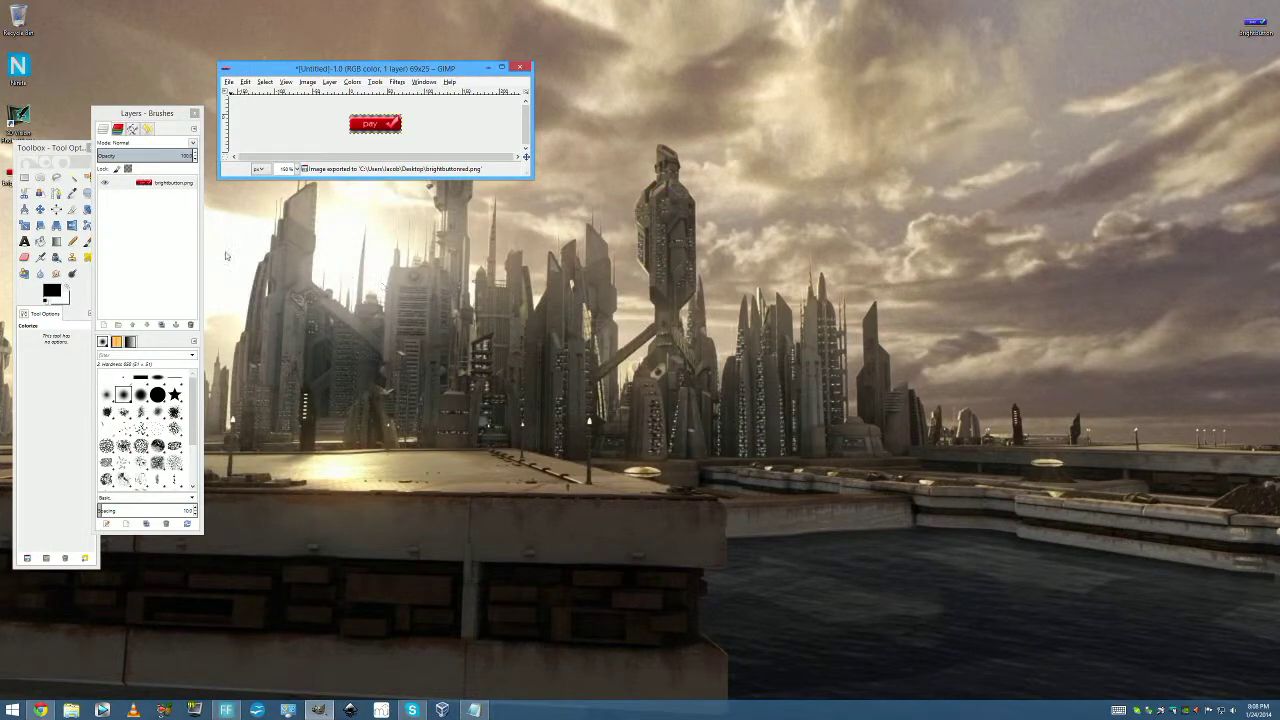
# Open the original brightbutton image in Photo Viewer and flip to the red version
pyautogui.click(6, 182)
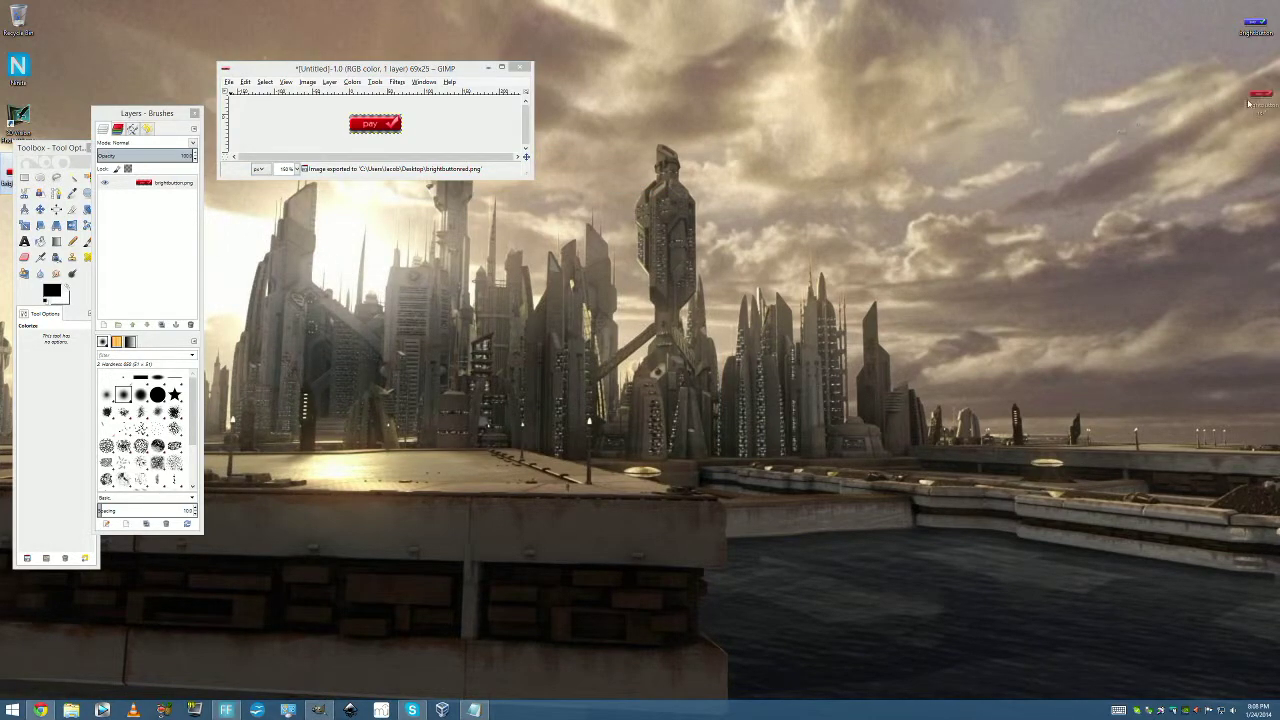
pyautogui.doubleClick(1254, 25)
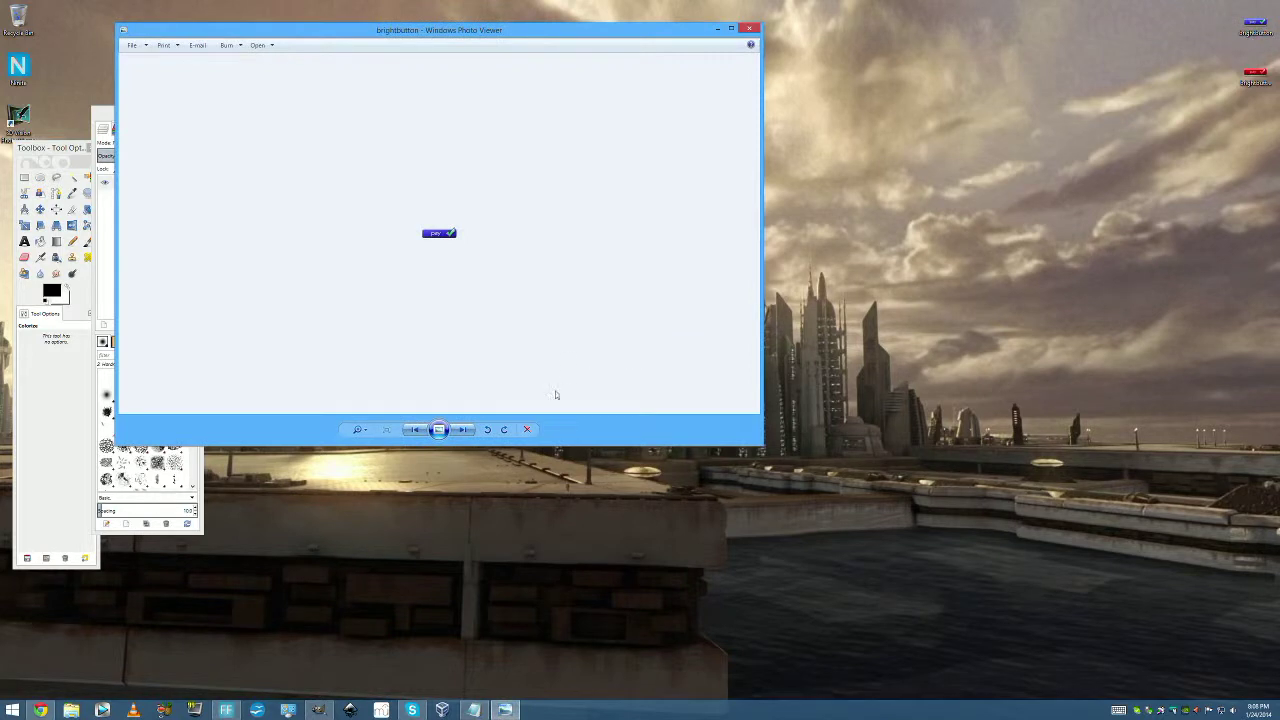
pyautogui.click(463, 430)
pyautogui.click(463, 430)
pyautogui.click(463, 430)
pyautogui.click(463, 430)
pyautogui.click(463, 430)
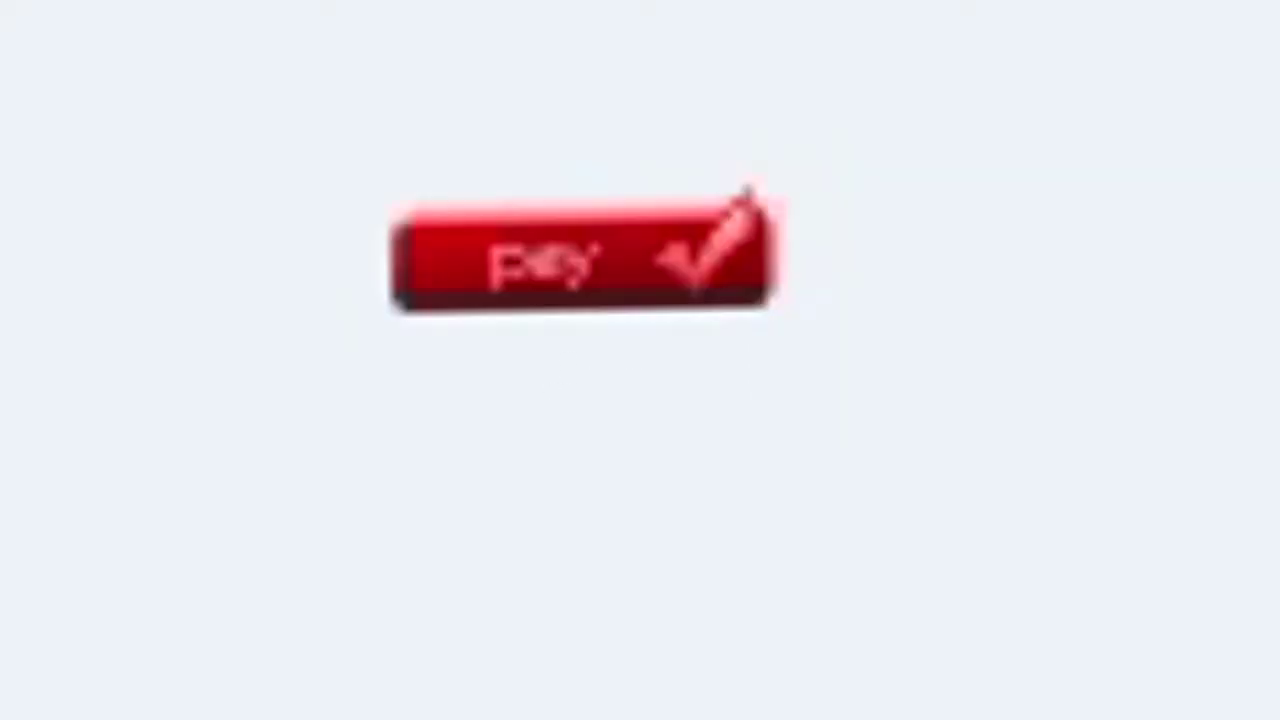
pyautogui.press('Right')
pyautogui.press('Right')
pyautogui.press('Right')
pyautogui.press('Right')
pyautogui.press('Right')
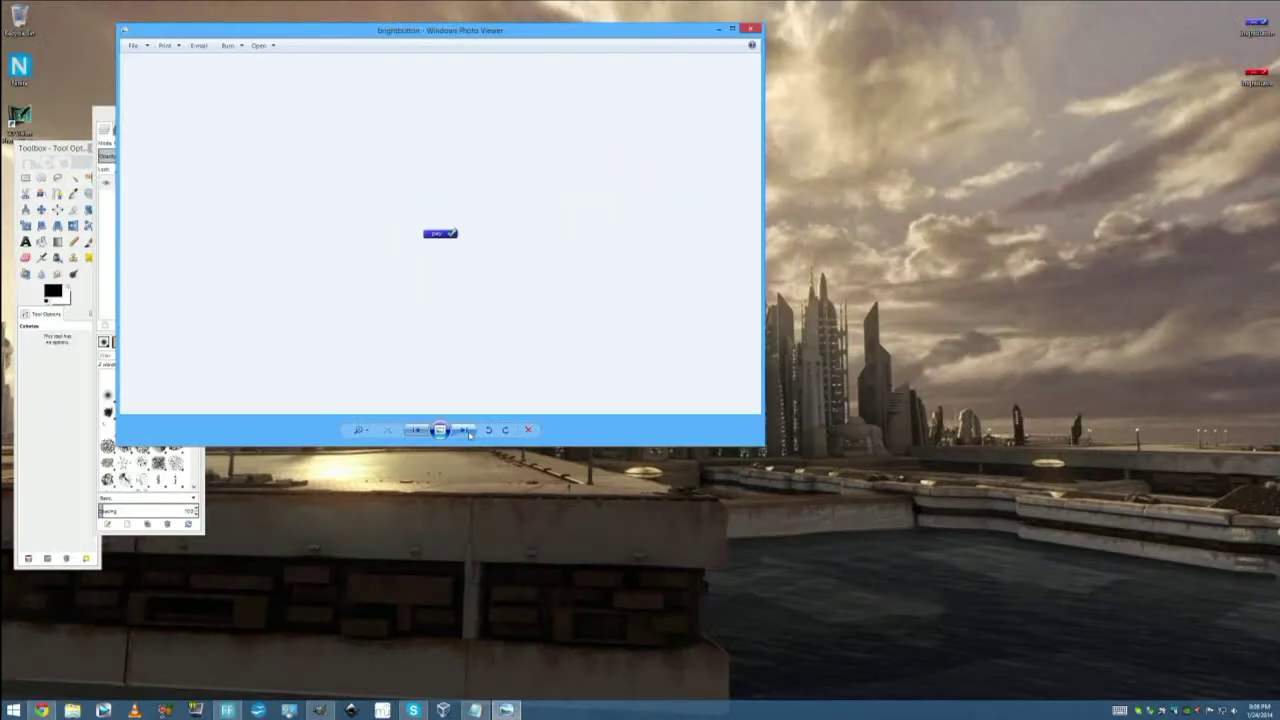
# Keep toggling between the blue and red button images to compare them
pyautogui.click(469, 431)
pyautogui.click(469, 431)
pyautogui.click(469, 431)
pyautogui.click(469, 431)
pyautogui.click(469, 431)
pyautogui.click(469, 431)
pyautogui.click(469, 431)
pyautogui.click(469, 431)
pyautogui.click(471, 432)
pyautogui.click(473, 430)
# Flip between the blue and red versions a few more times, ending on red
pyautogui.click(470, 430)
pyautogui.click(471, 430)
pyautogui.click(471, 430)
pyautogui.click(471, 430)
pyautogui.click(471, 430)
# Close Photo Viewer, discard the unsaved GIMP image, and quit GIMP
pyautogui.click(751, 29)
pyautogui.click(526, 67)
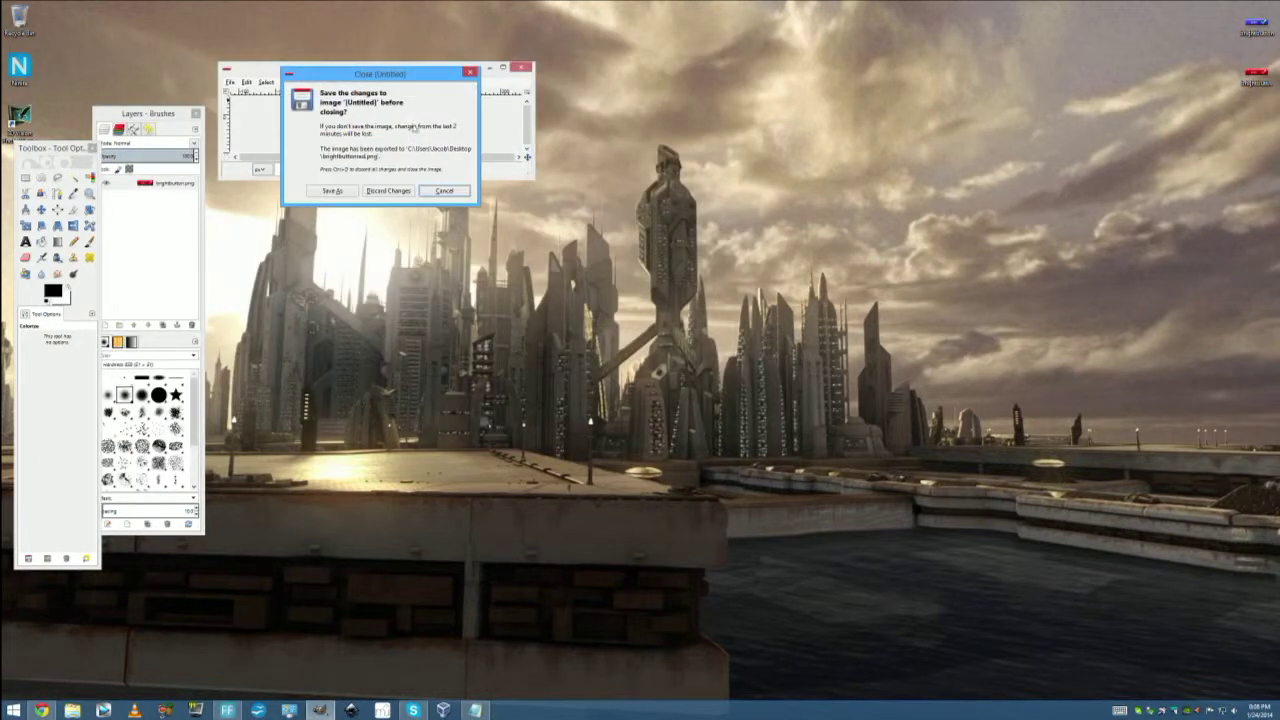
pyautogui.click(386, 192)
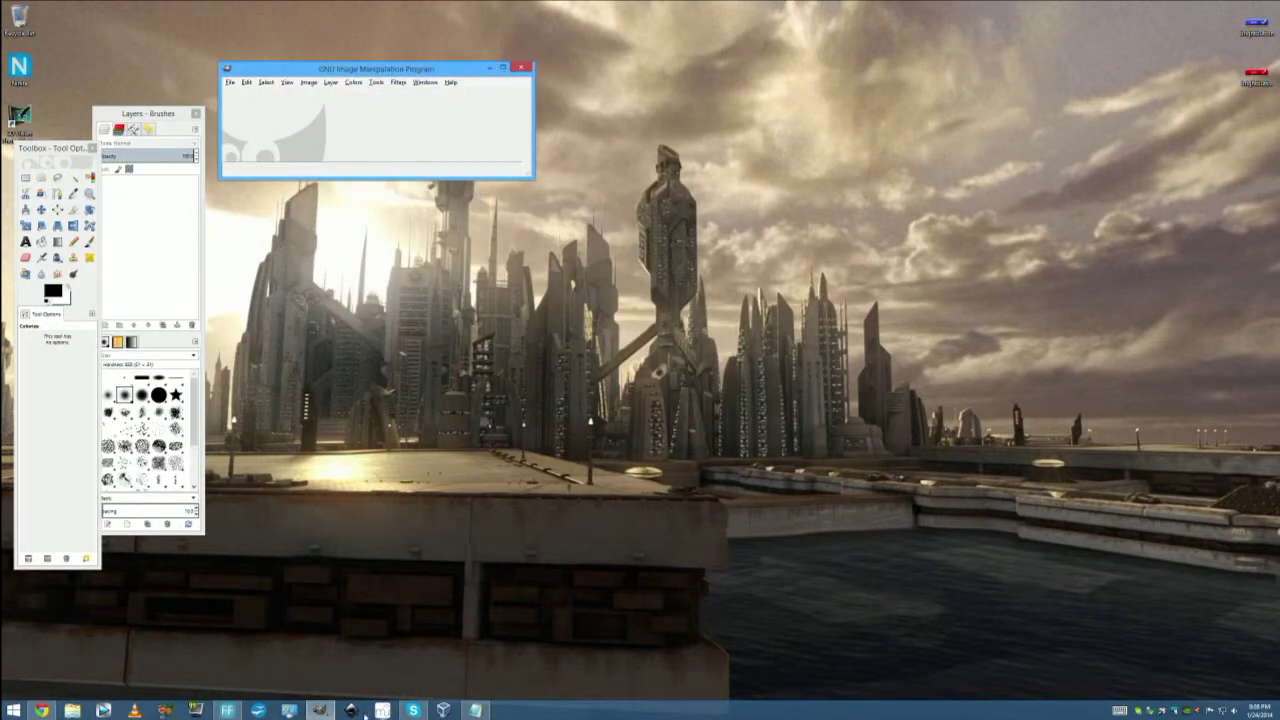
pyautogui.click(521, 67)
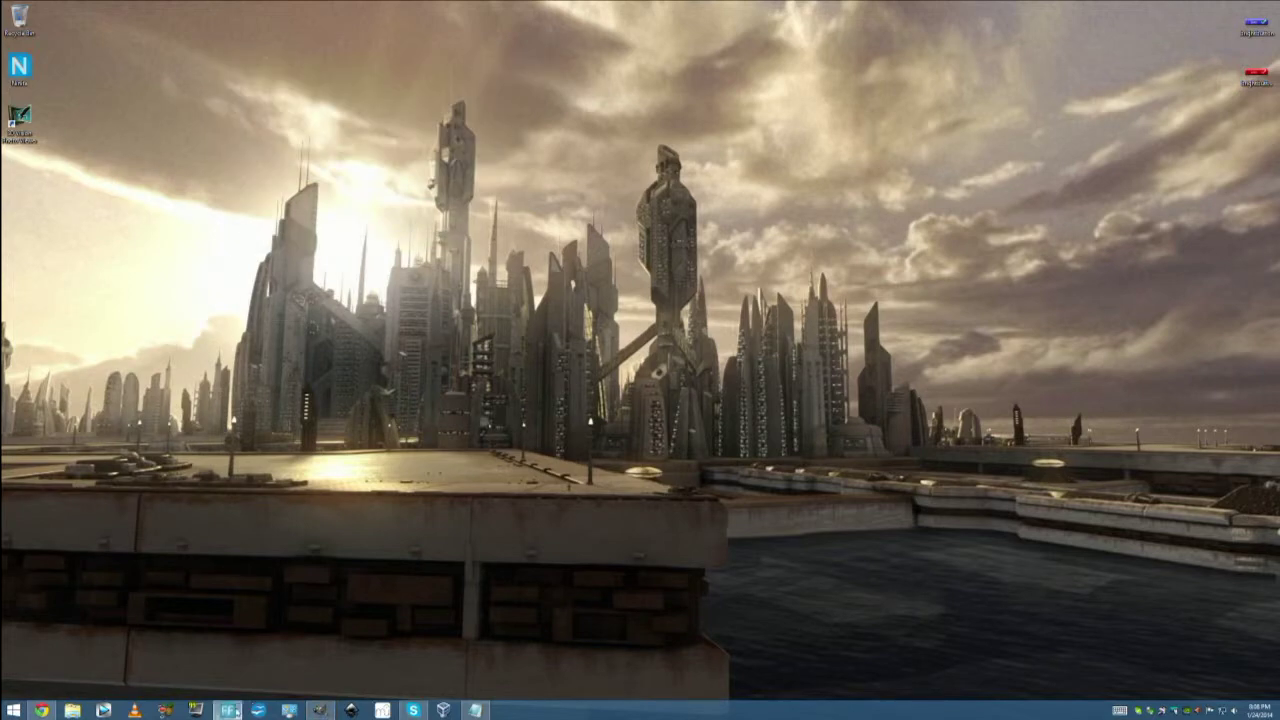